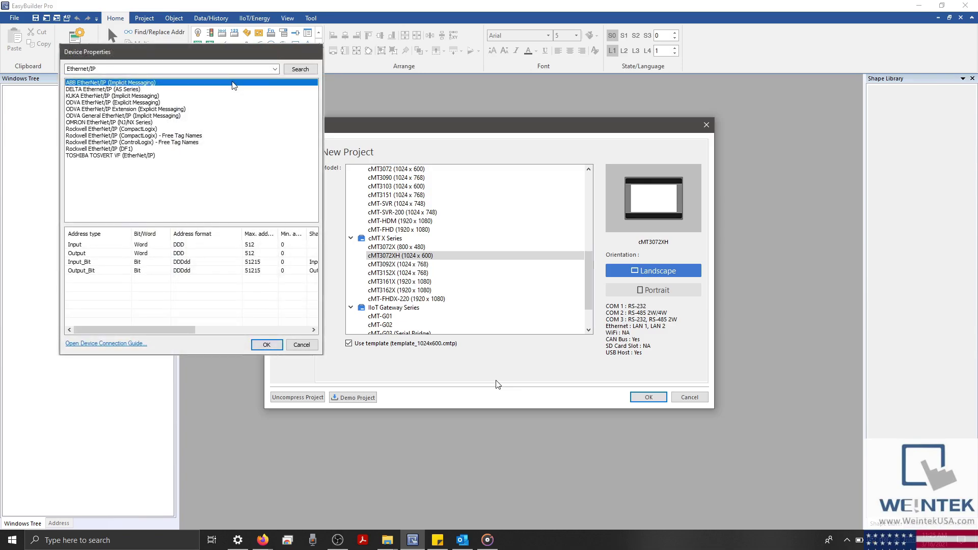
# - Compare address types of the DELTA AS, KUKA, ODVA EtherNet/IP and OMRON NJ/NX drivers
pyautogui.click(232, 89)
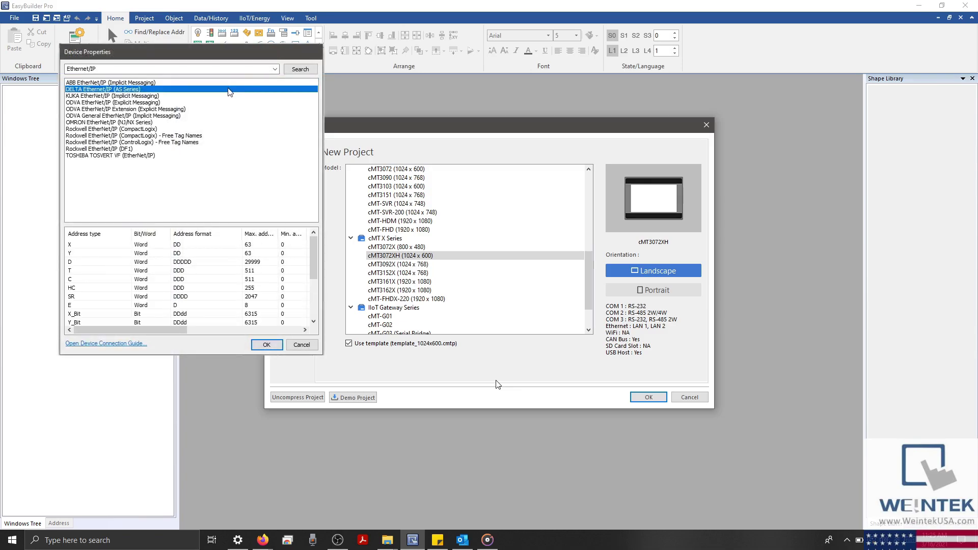
pyautogui.click(224, 96)
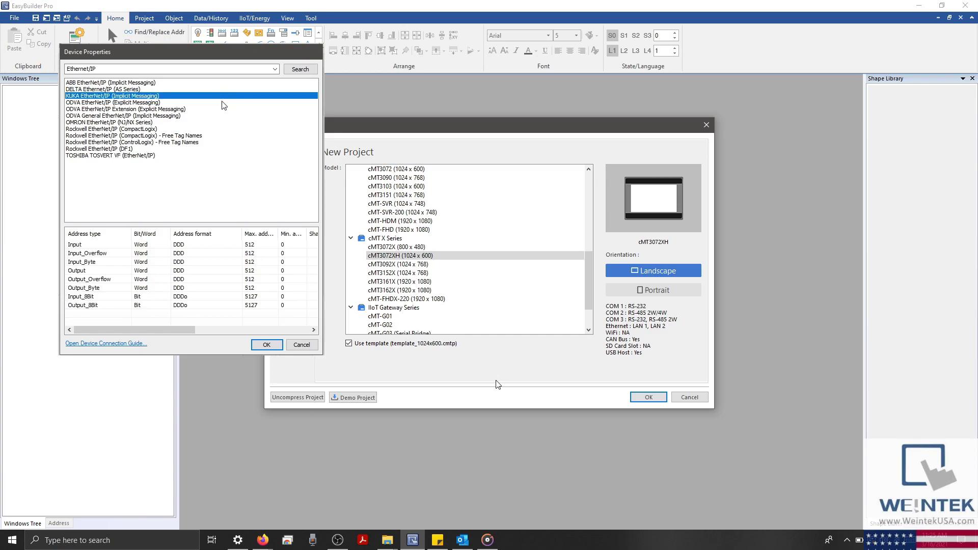
pyautogui.click(221, 102)
pyautogui.click(206, 109)
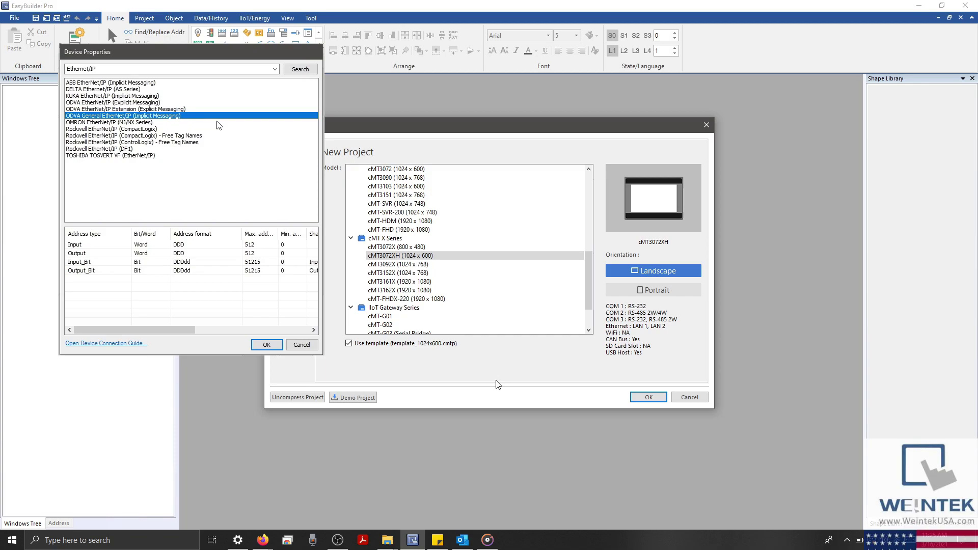
pyautogui.click(219, 123)
# - Compare address types of the Rockwell CompactLogix, ControlLogix, DF1 and TOSHIBA TOSVERT VF drivers
pyautogui.click(220, 128)
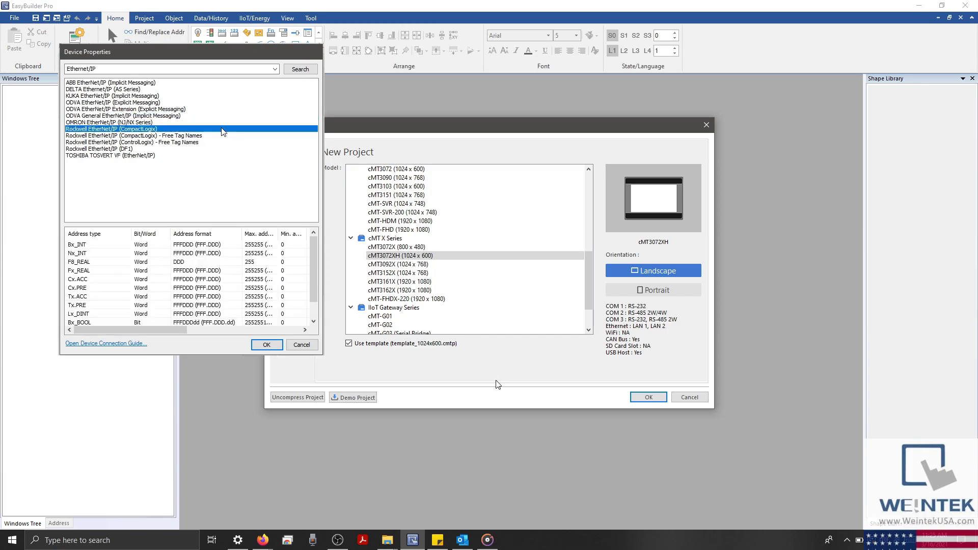
pyautogui.click(219, 136)
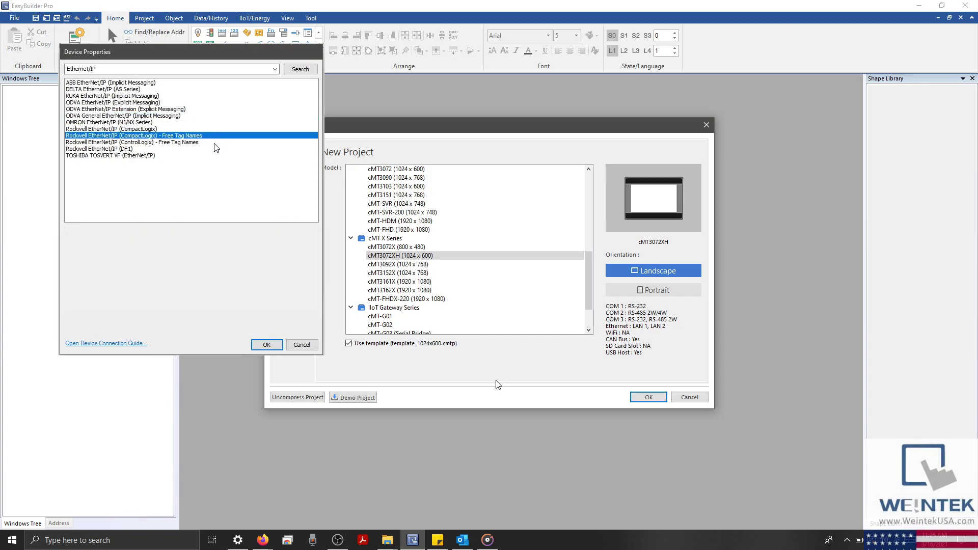
pyautogui.click(215, 143)
pyautogui.click(209, 149)
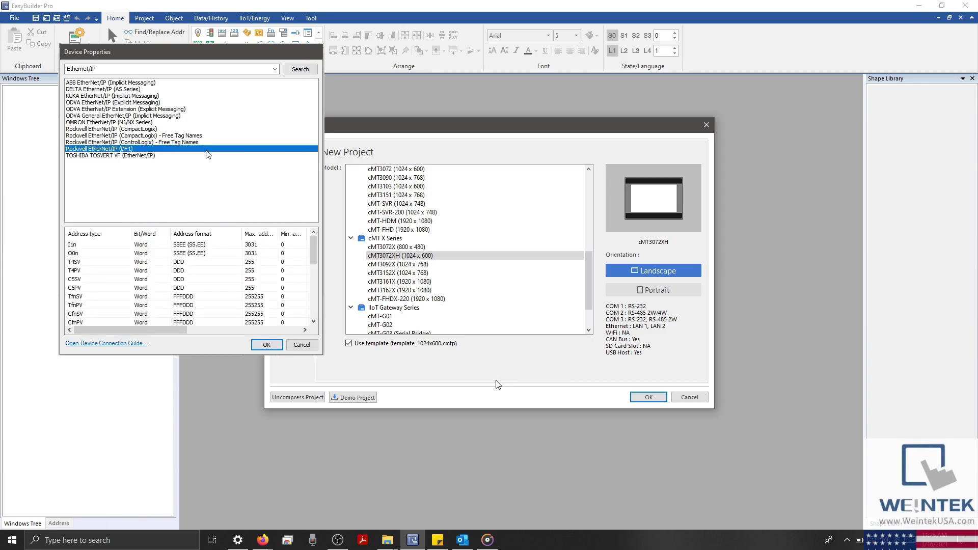
pyautogui.click(206, 155)
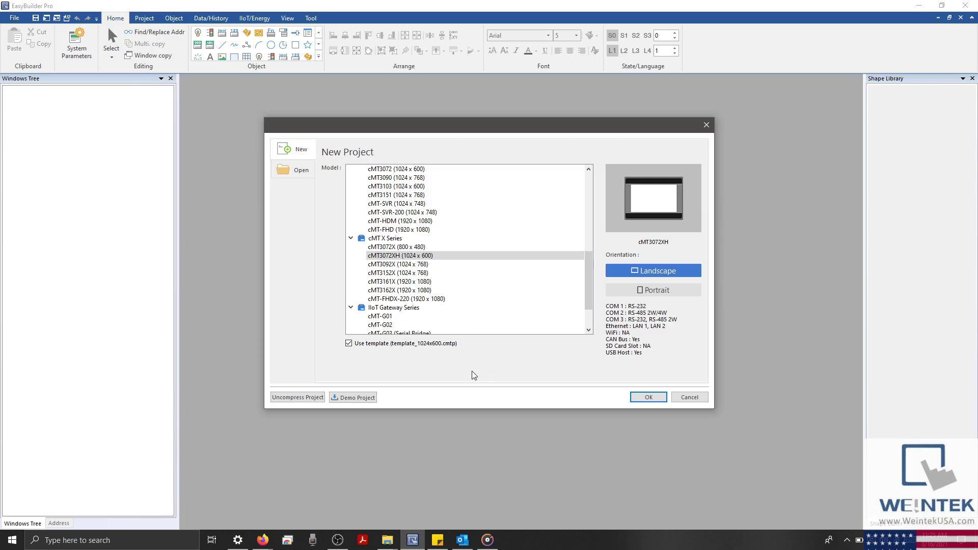
# - Create a cMT3072XH project and reopen System Parameter Settings to view its device list
pyautogui.click(439, 256)
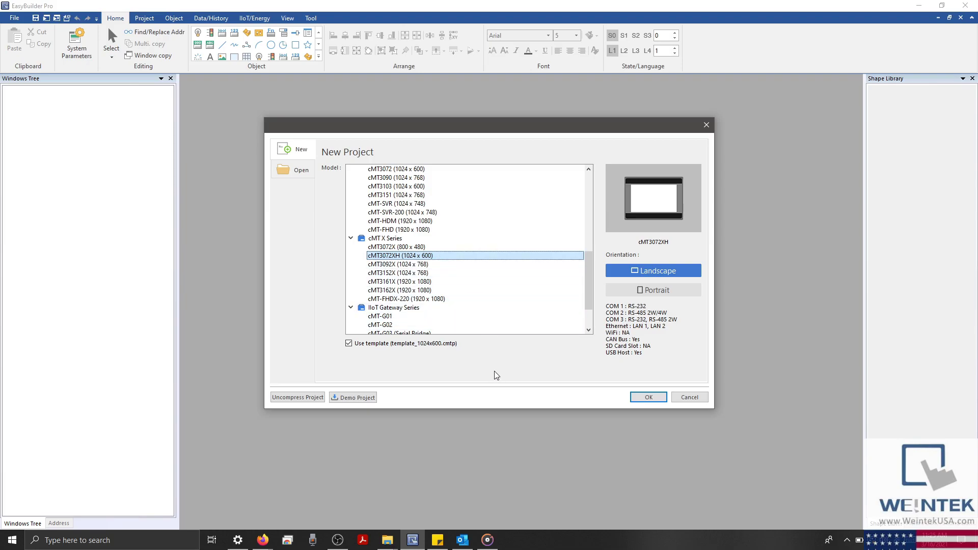
pyautogui.click(659, 399)
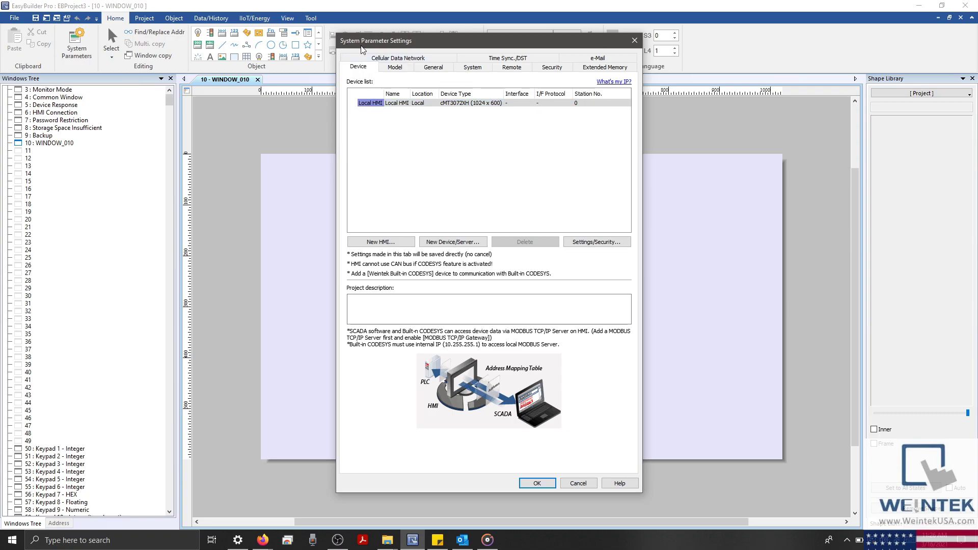
pyautogui.press('Escape')
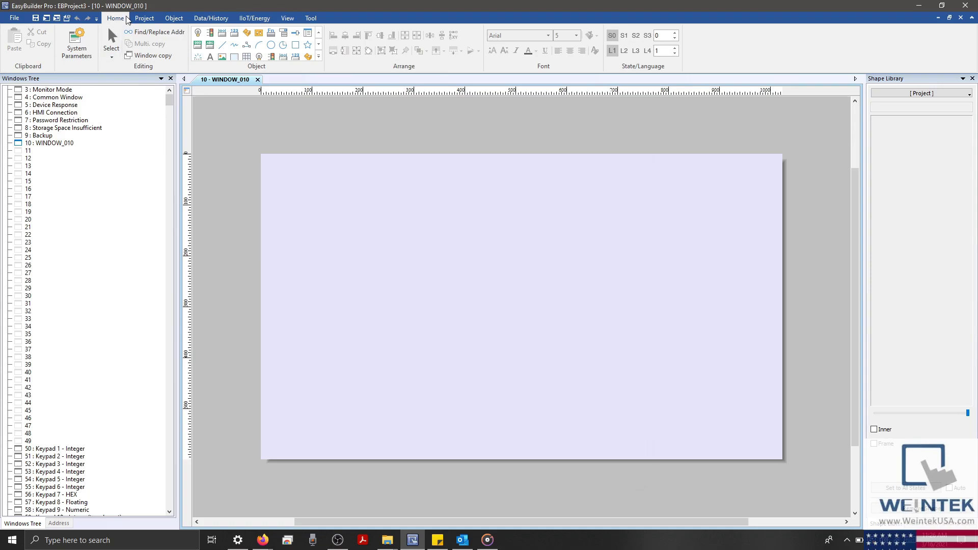
pyautogui.click(77, 46)
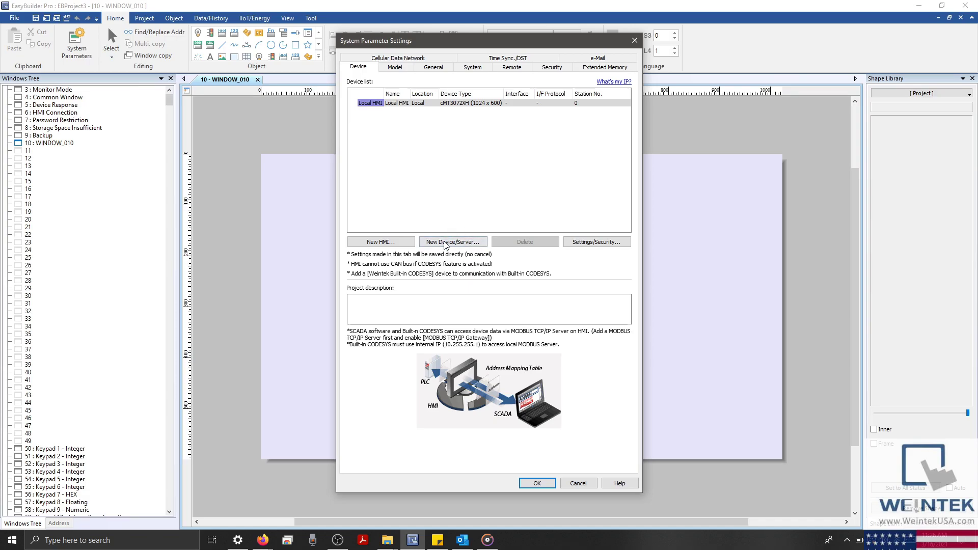
# - Add a new device, filtering drivers by ODVA and choosing ODVA EtherNet/IP (Explicit Messaging)
pyautogui.click(479, 245)
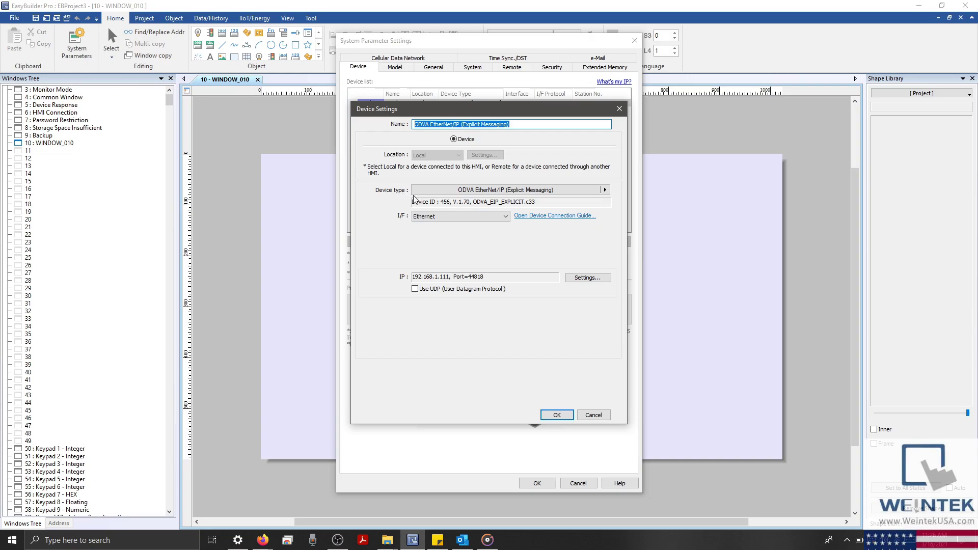
pyautogui.click(498, 189)
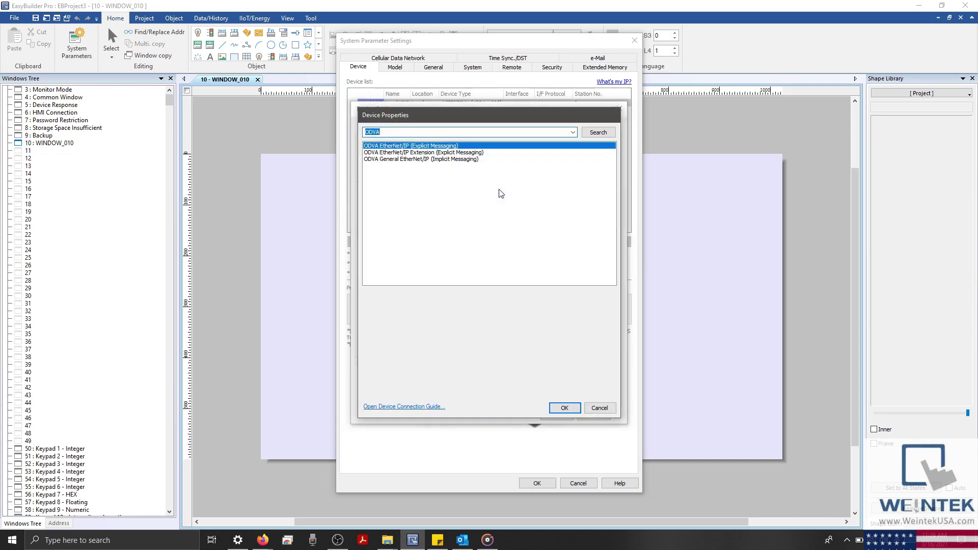
pyautogui.click(425, 134)
pyautogui.doubleClick(424, 134)
pyautogui.click(587, 136)
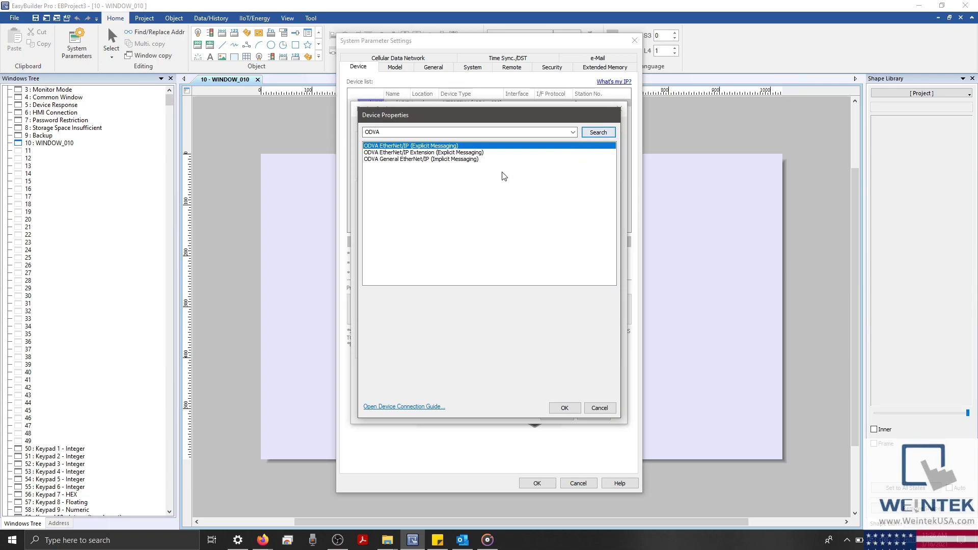
pyautogui.click(431, 154)
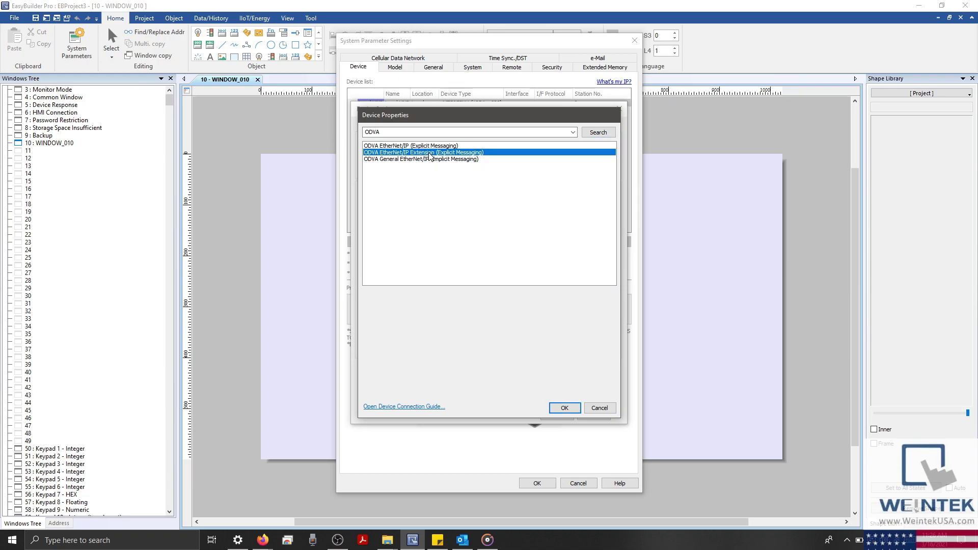
pyautogui.click(431, 160)
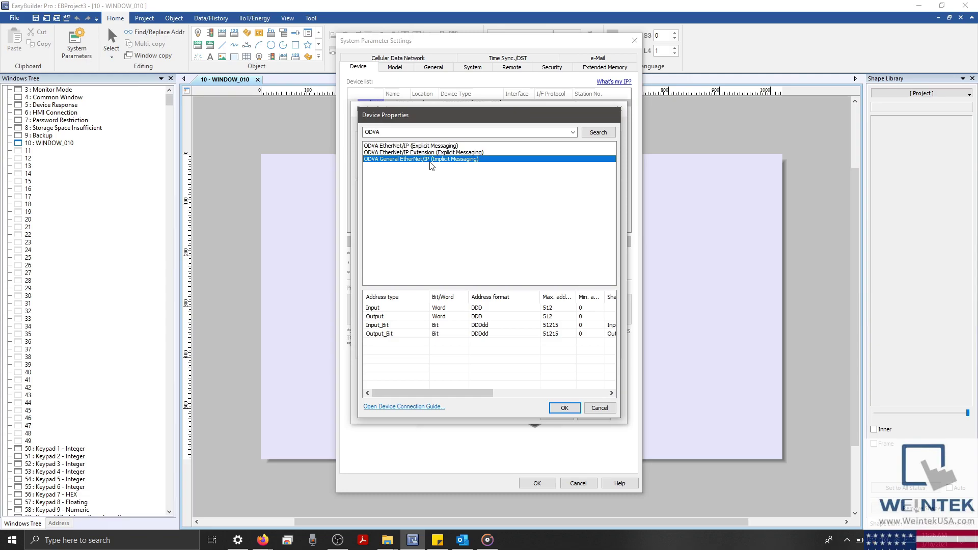
pyautogui.click(431, 146)
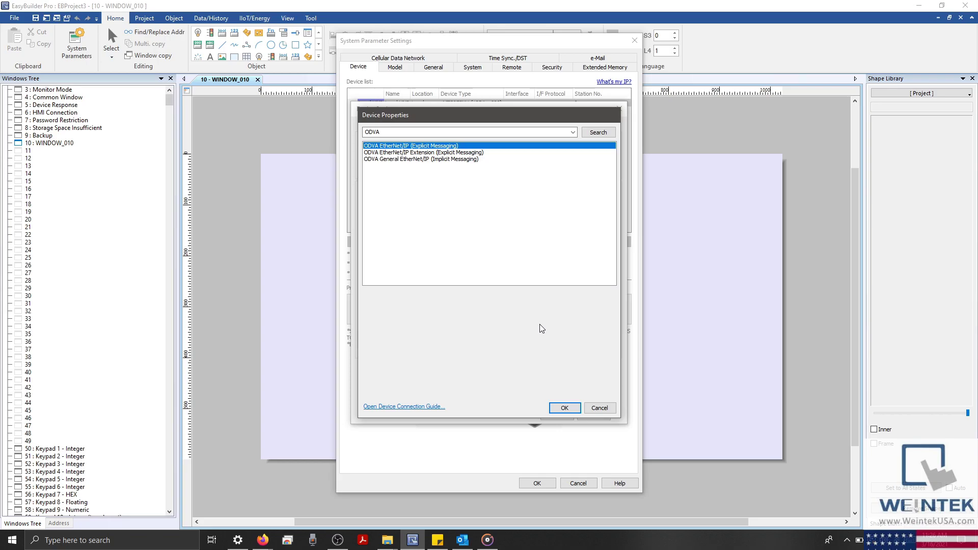
pyautogui.click(565, 408)
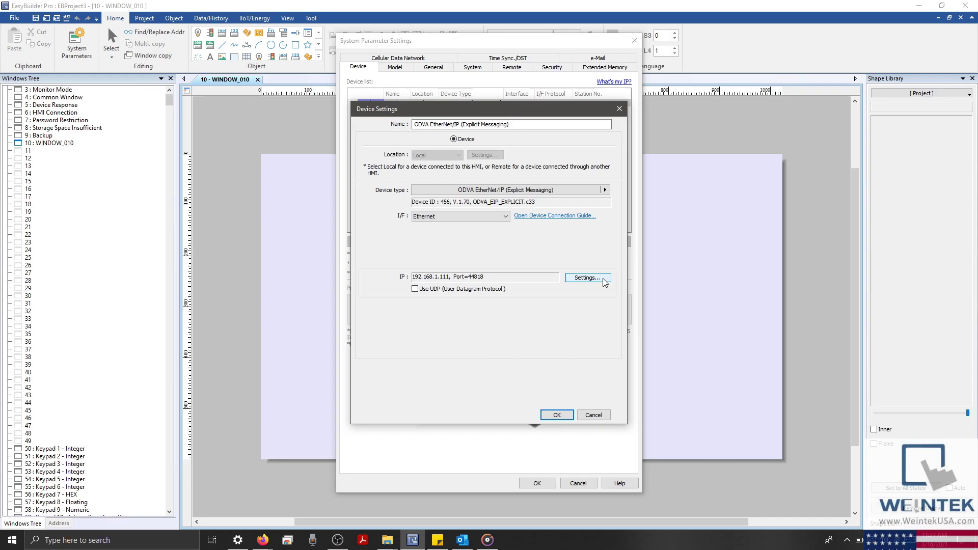
# - Set the ODVA device's IP to 192.168.0.212 (port 44818) and add it
pyautogui.click(603, 279)
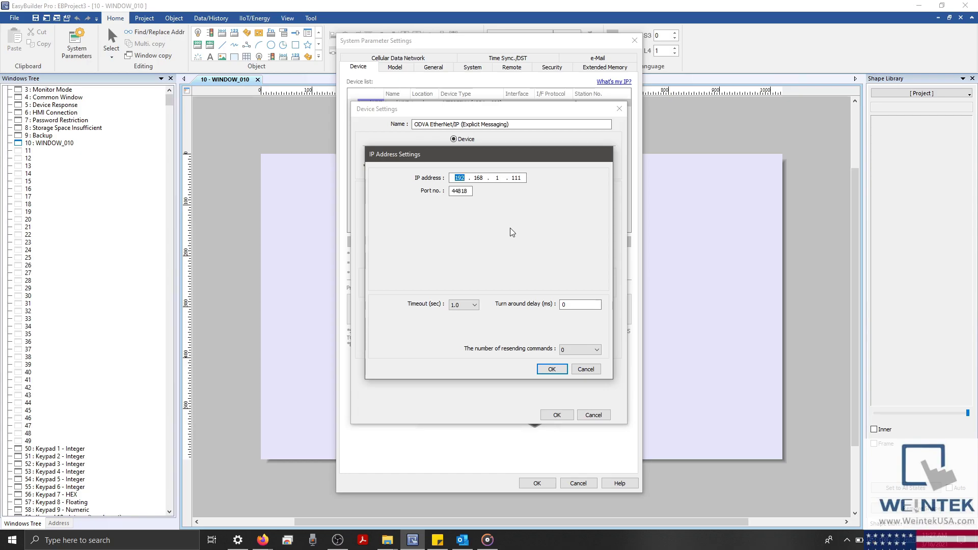
pyautogui.write('192 . 168 . 0 . 212')
pyautogui.click(560, 371)
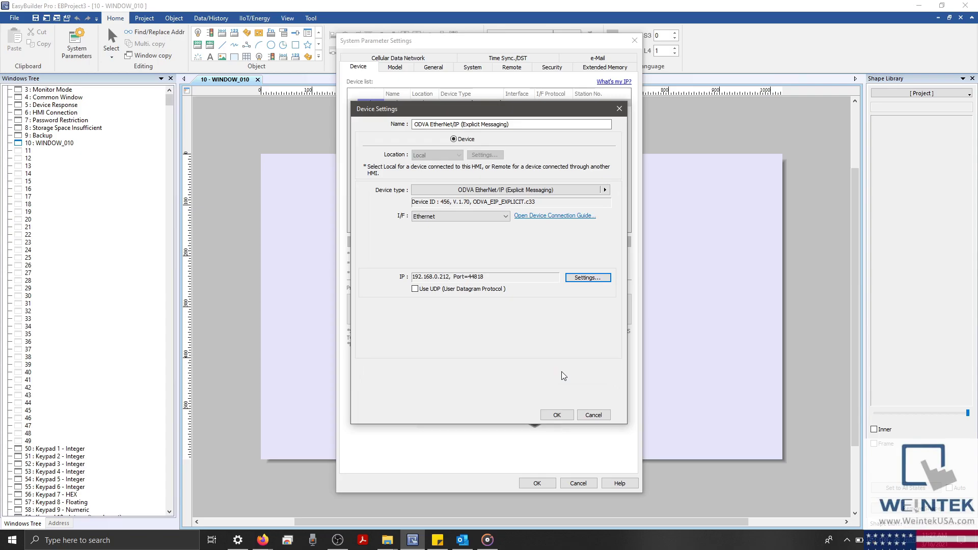
pyautogui.click(570, 417)
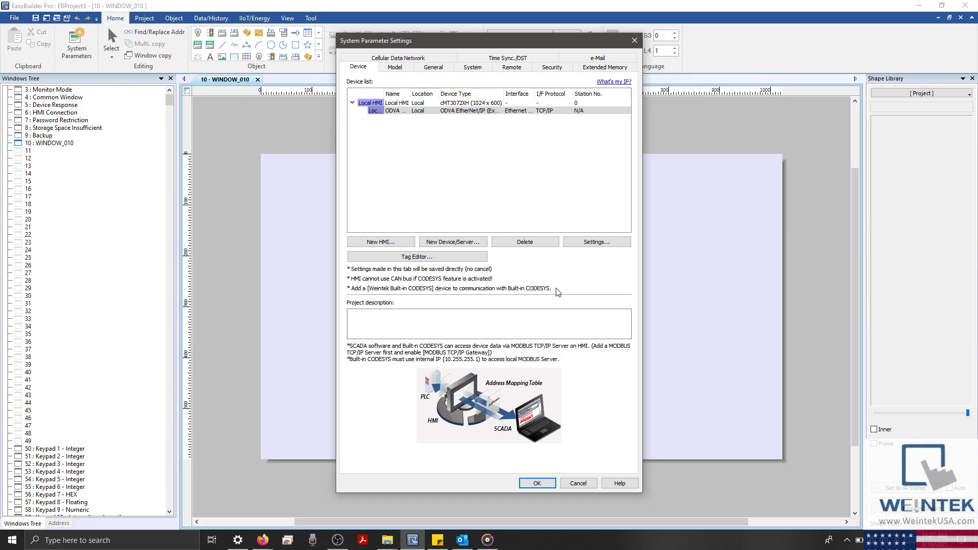
# - Select the ODVA EtherNet/IP device in the Device tab and open its Tag Editor
pyautogui.click(411, 111)
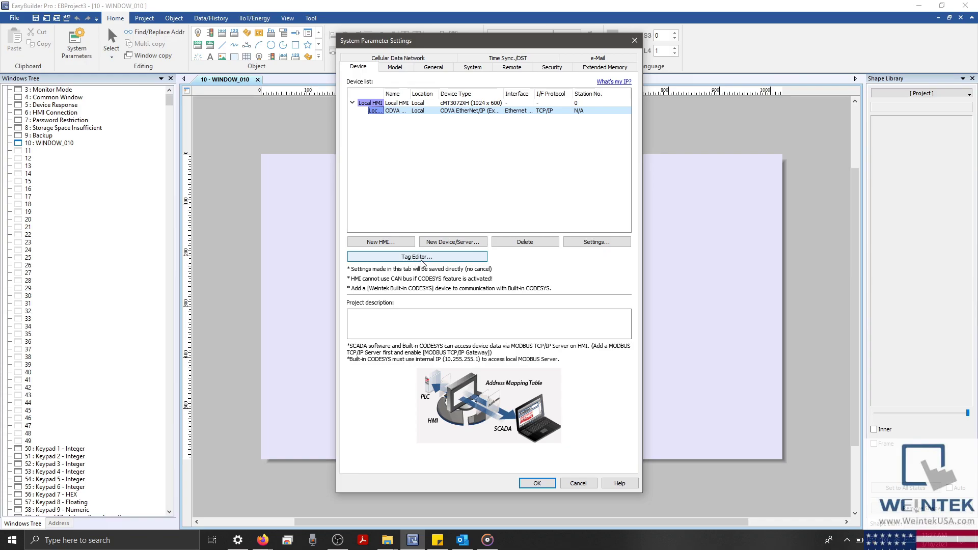
pyautogui.click(460, 263)
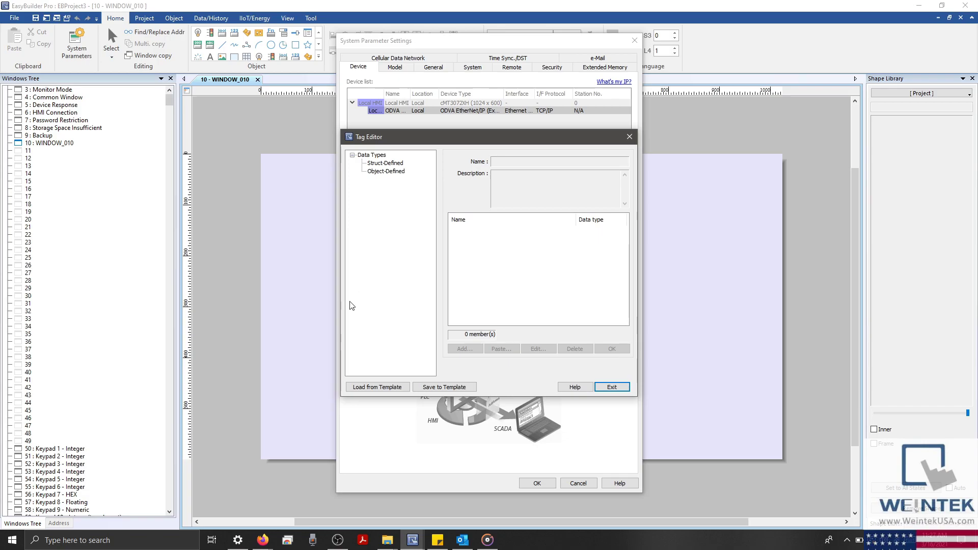
pyautogui.moveTo(259, 543)
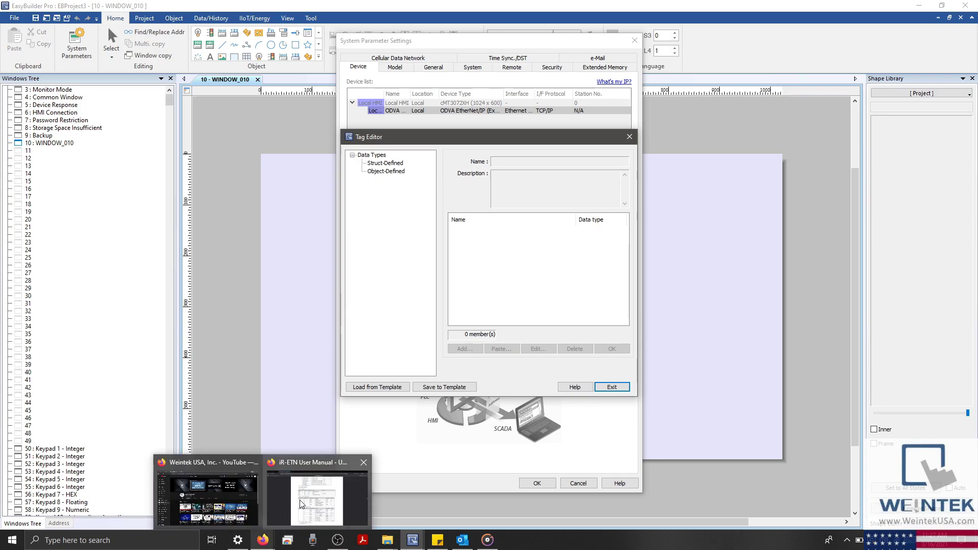
pyautogui.moveTo(301, 504)
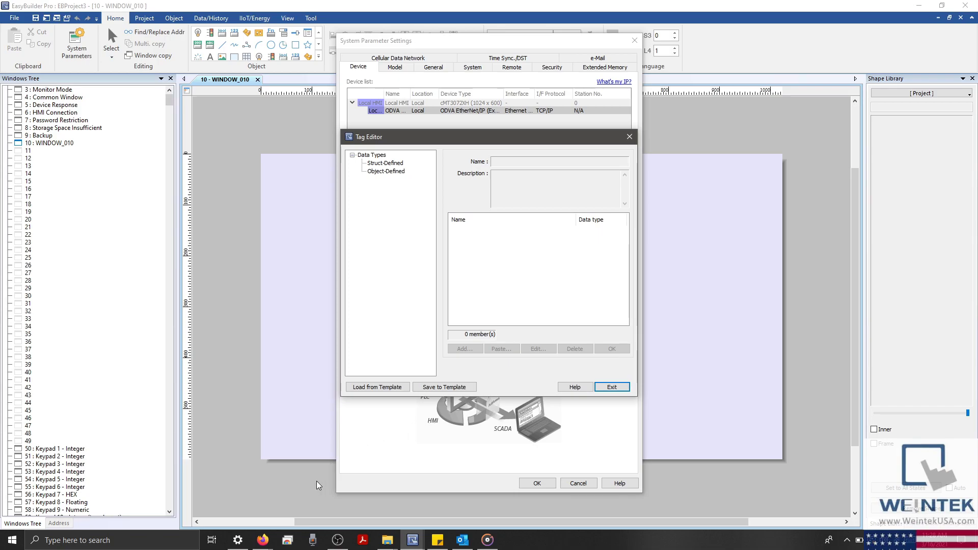
# - In Firefox, scroll the iR-ETN manual to the Identity Objects instance attributes (Vendor ID 1596)
pyautogui.click(304, 497)
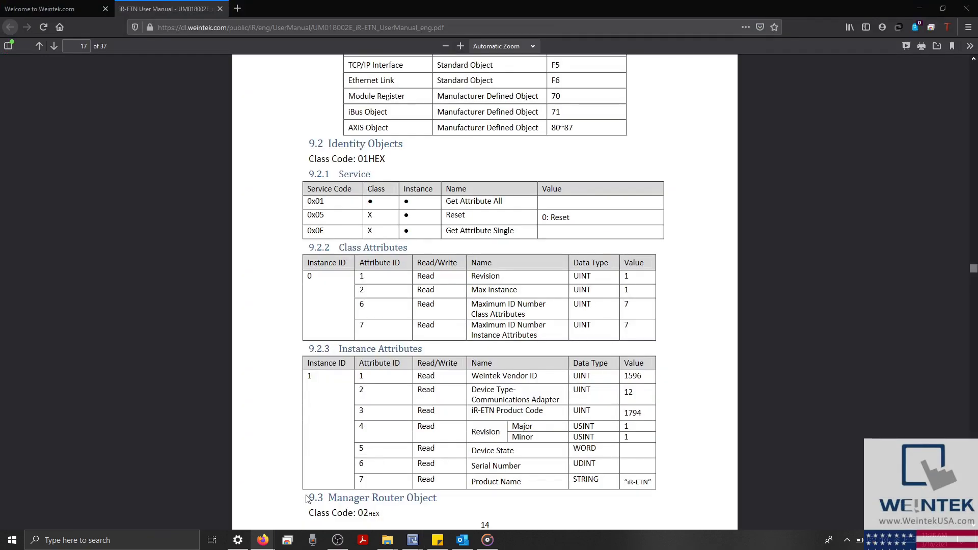
pyautogui.scroll(3, 380, 395)
pyautogui.scroll(1, 382, 400)
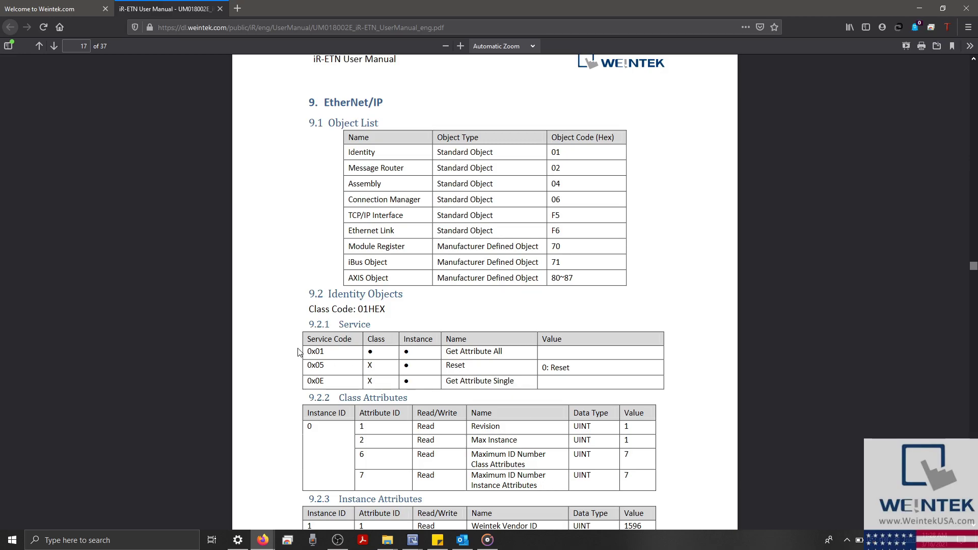
pyautogui.scroll(-4, 291, 287)
pyautogui.scroll(-3, 292, 287)
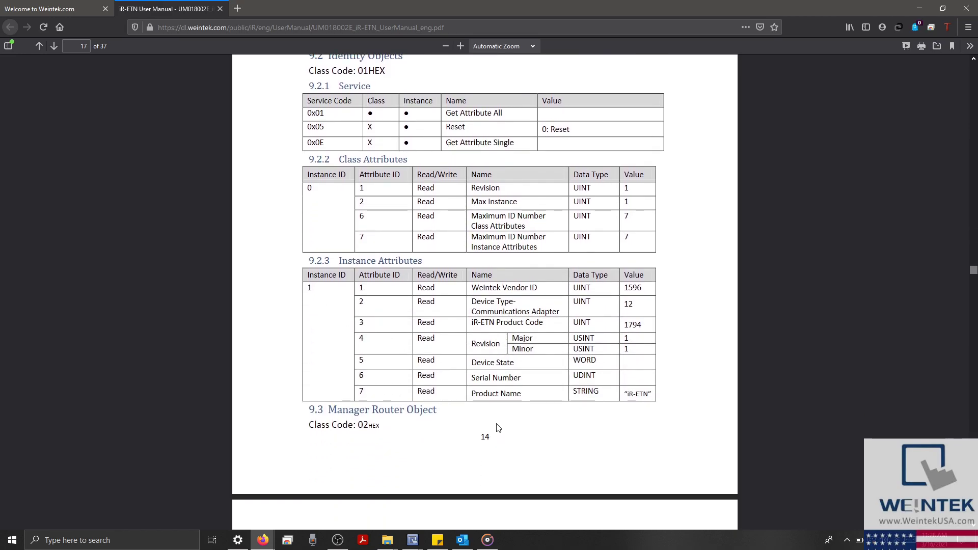
pyautogui.scroll(2, 487, 436)
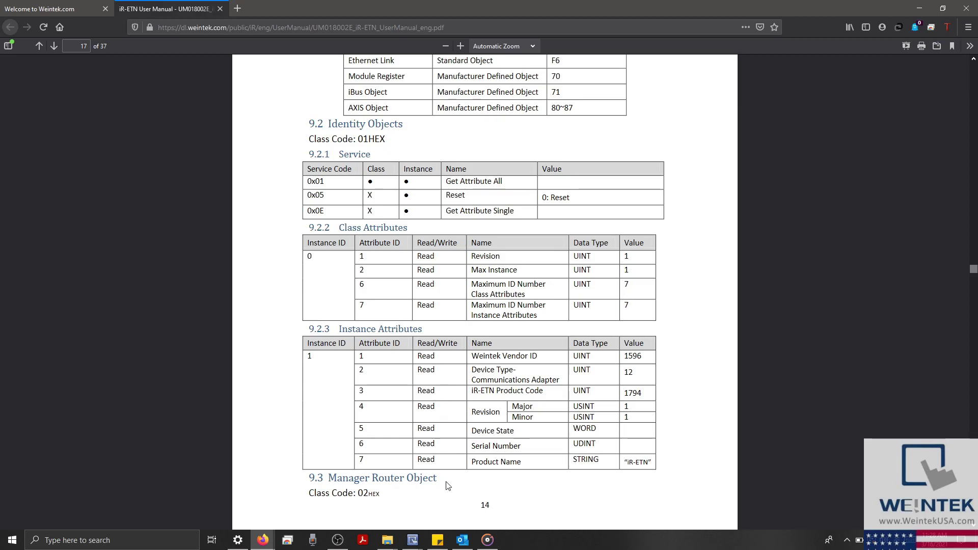
# - Create a new Object-Defined data type named Identity in the Tag Editor
pyautogui.moveTo(412, 539)
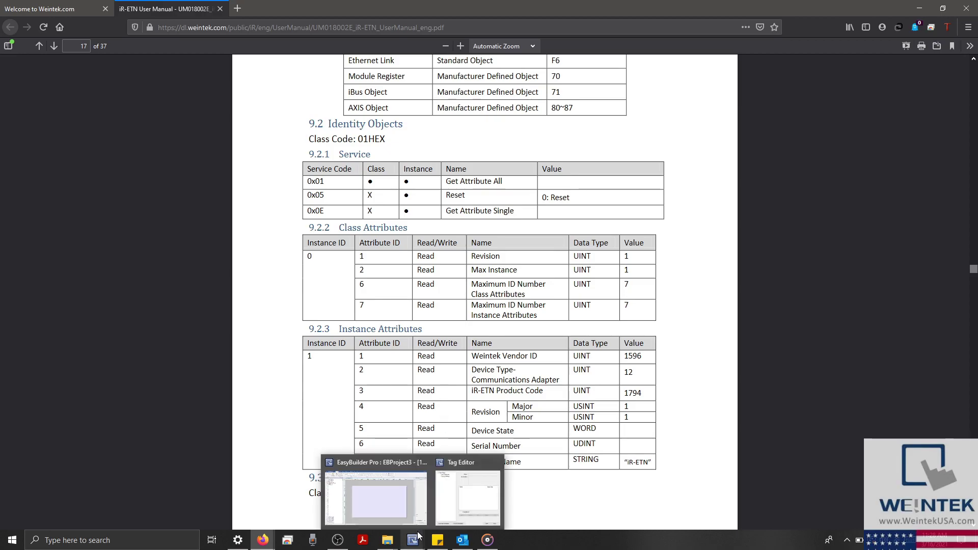
pyautogui.click(445, 514)
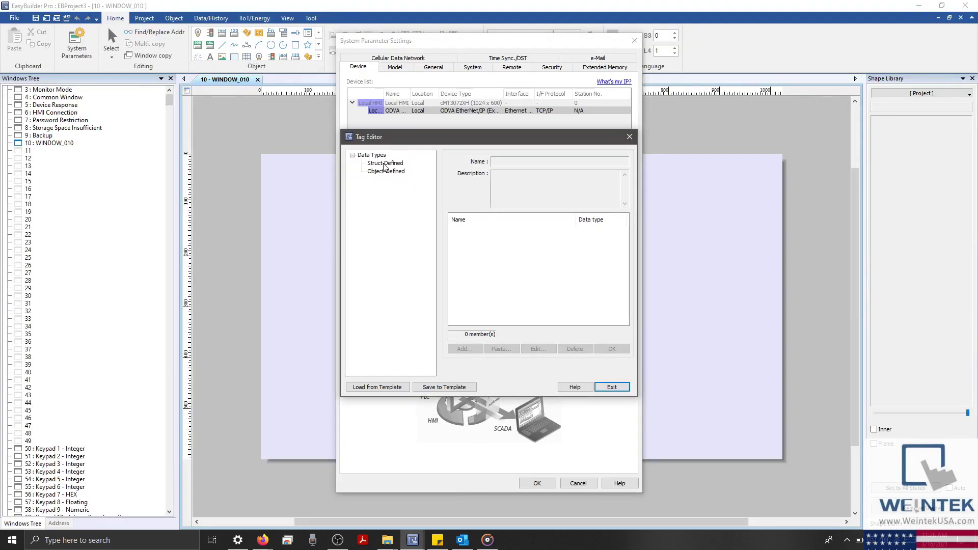
pyautogui.rightClick(398, 172)
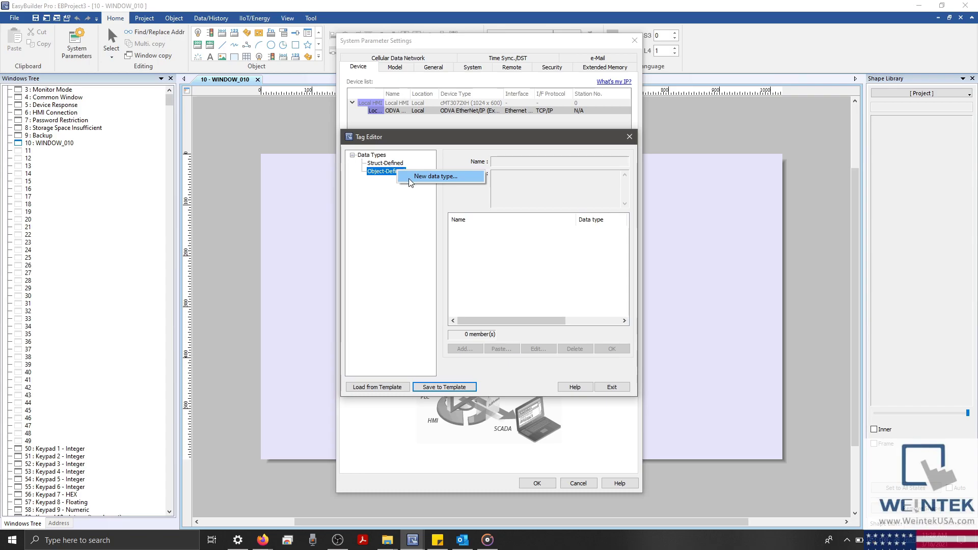
pyautogui.click(408, 178)
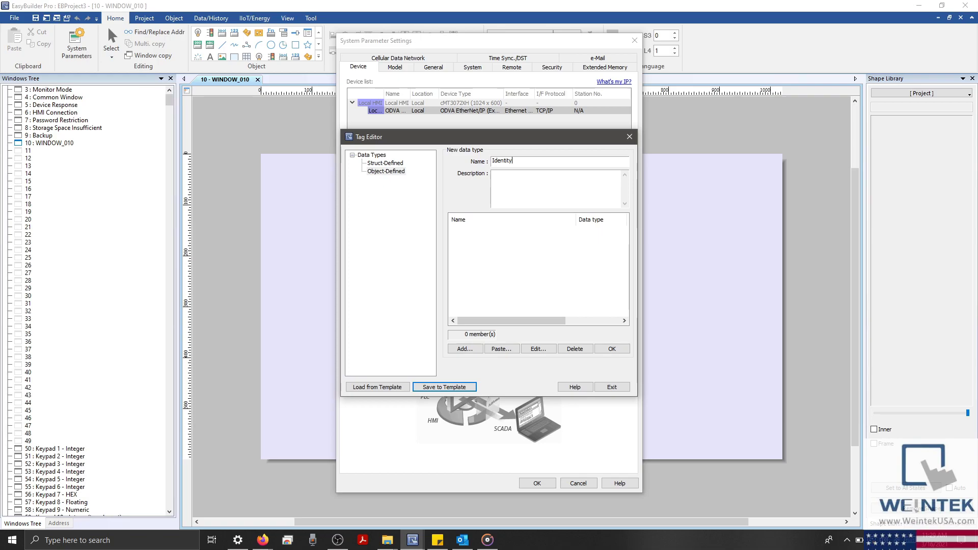
# - Add a data member to Identity and open its EIP name settings
pyautogui.click(478, 348)
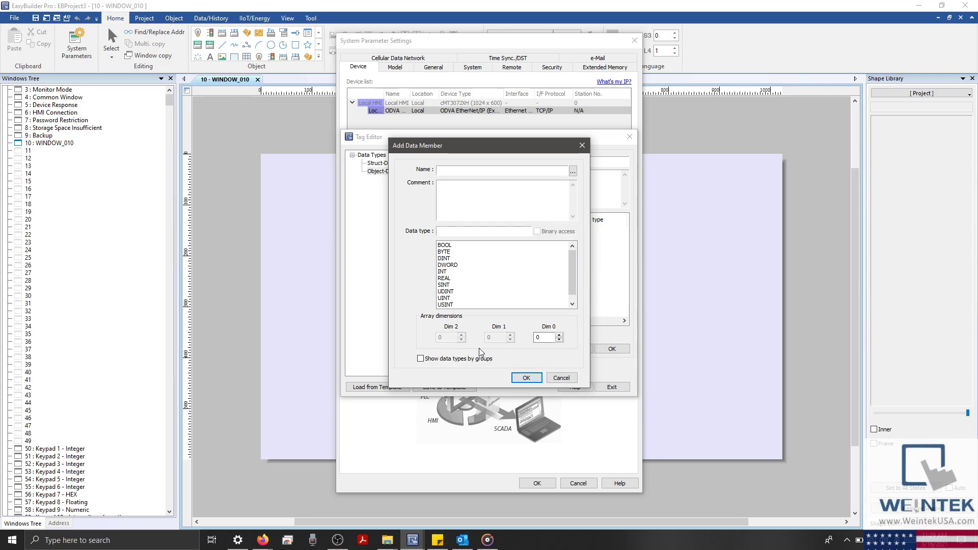
pyautogui.click(501, 208)
pyautogui.click(574, 172)
# - Name the member vendor_id with Class 1 (Identity), Instance 1, Attribute 1
pyautogui.click(551, 194)
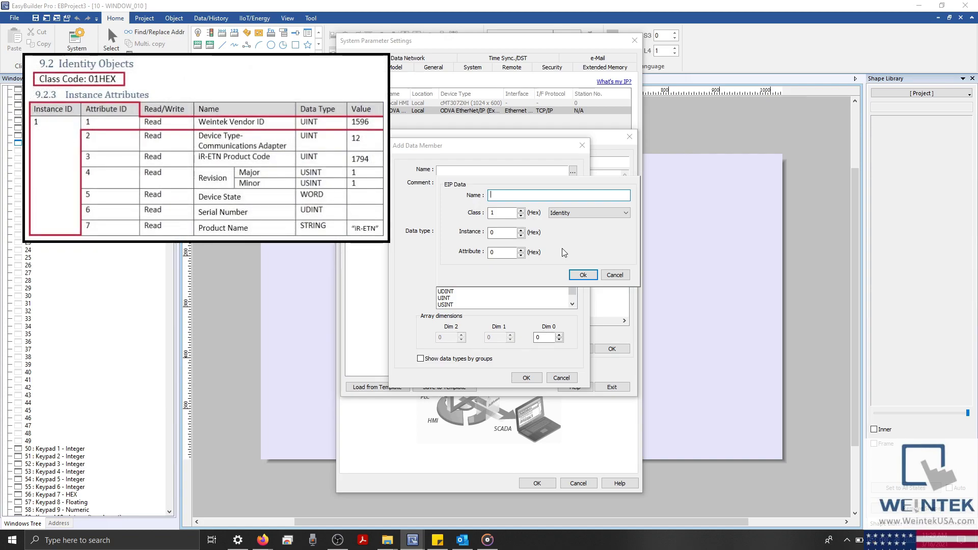
pyautogui.write('vendor_id')
pyautogui.doubleClick(504, 232)
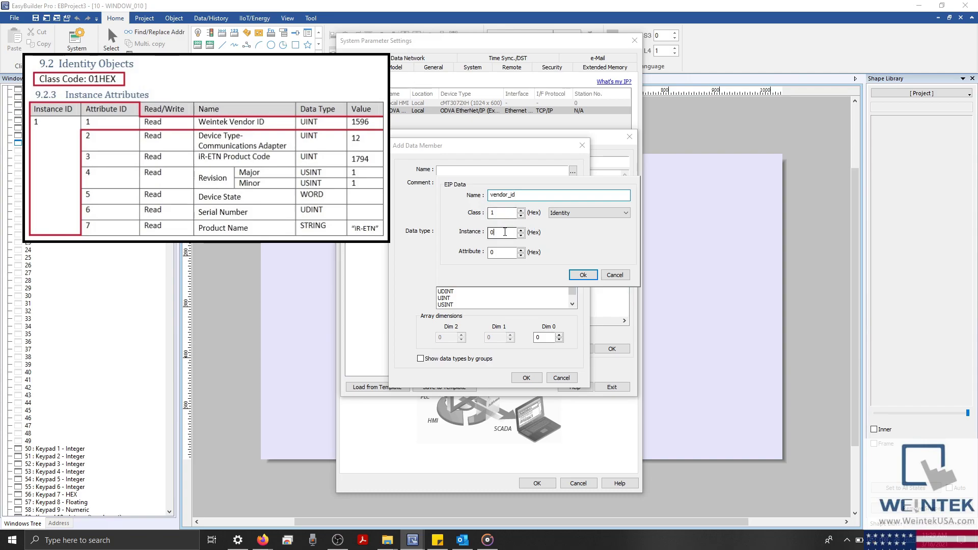
pyautogui.write('1')
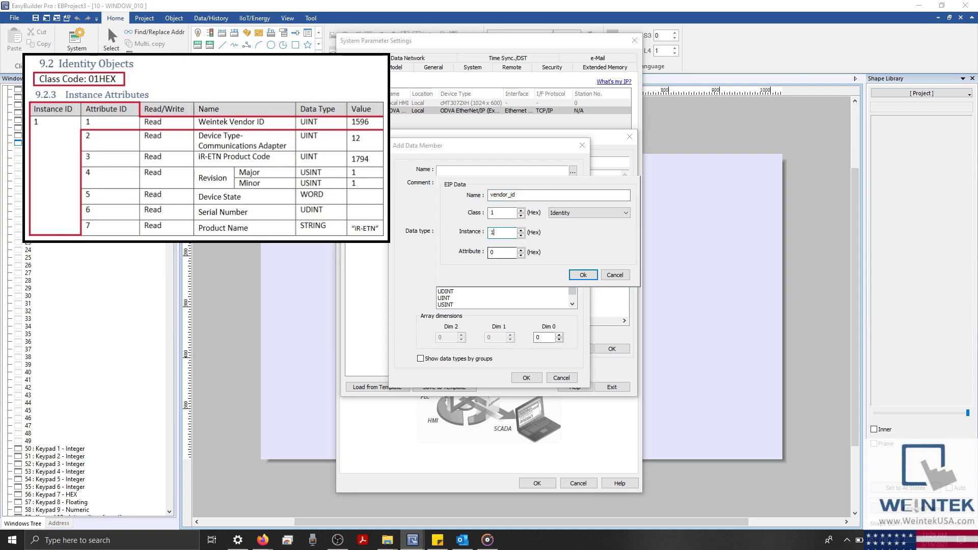
pyautogui.doubleClick(507, 253)
pyautogui.write('1')
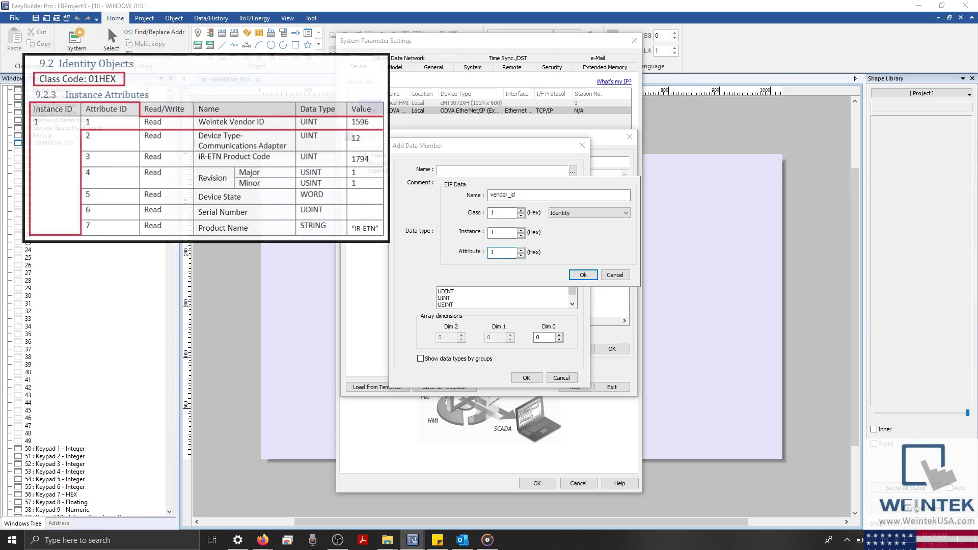
# - Check the values against the iR-ETN manual and confirm the vendor_id(1,1,1) address
pyautogui.moveTo(262, 539)
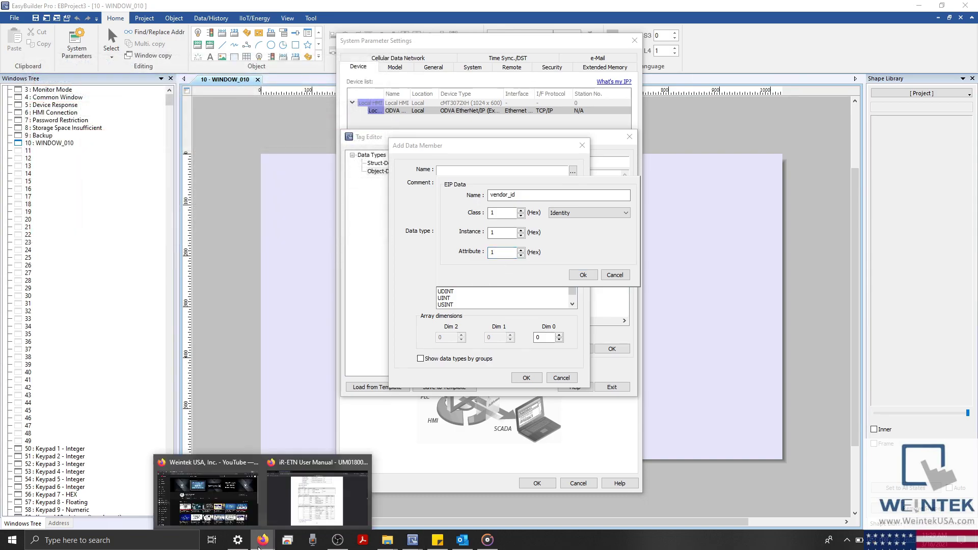
pyautogui.click(294, 520)
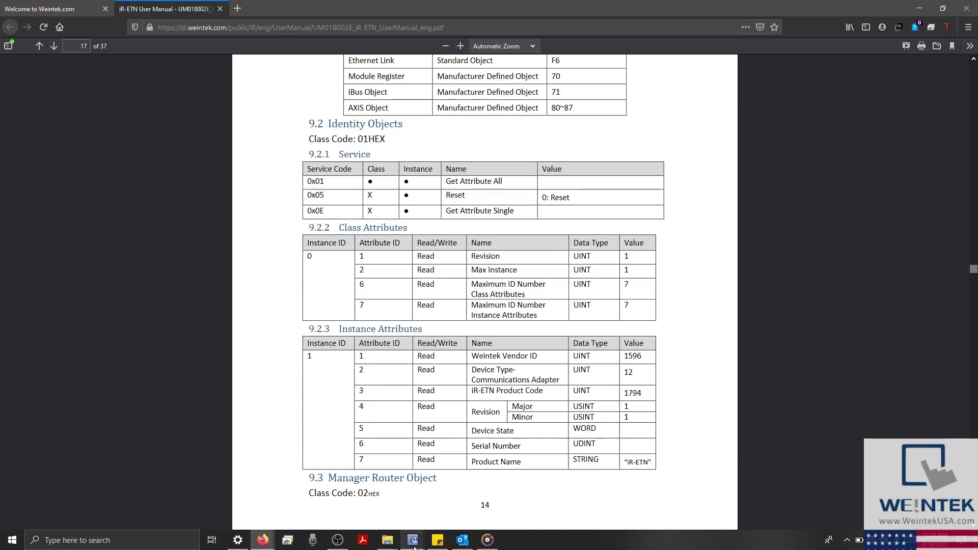
pyautogui.moveTo(413, 541)
pyautogui.click(459, 496)
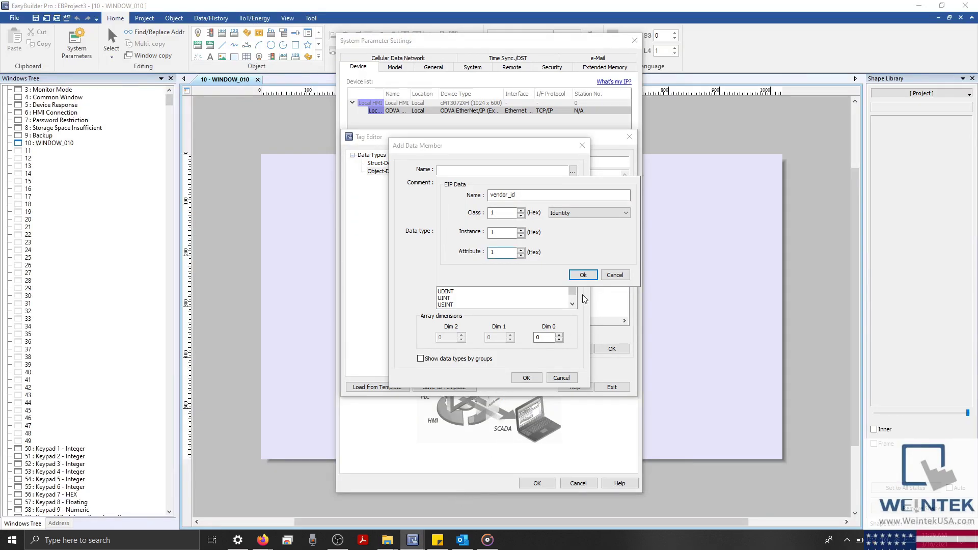
pyautogui.click(583, 275)
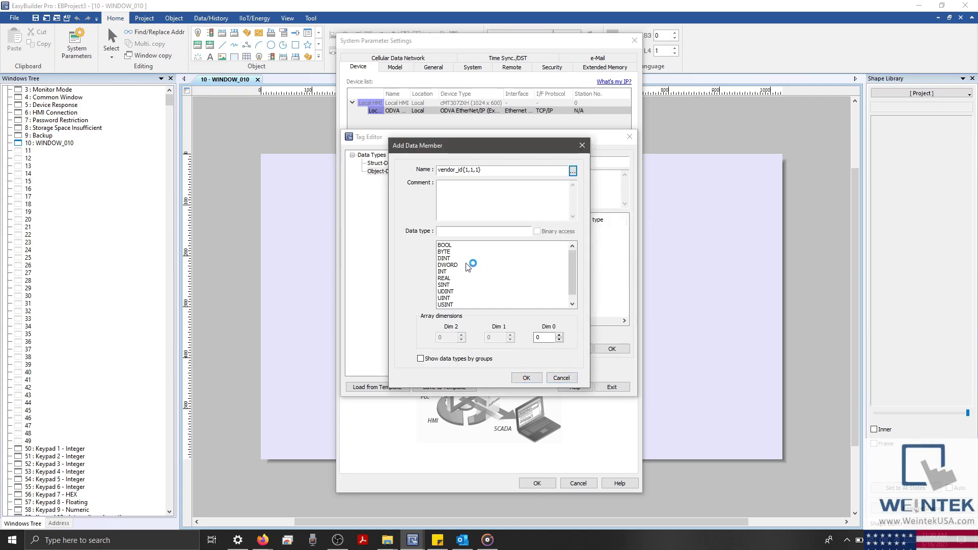
# - Make vendor_id{1,1,1} a UINT member, save the Identity type, and exit the Tag Editor
pyautogui.click(446, 297)
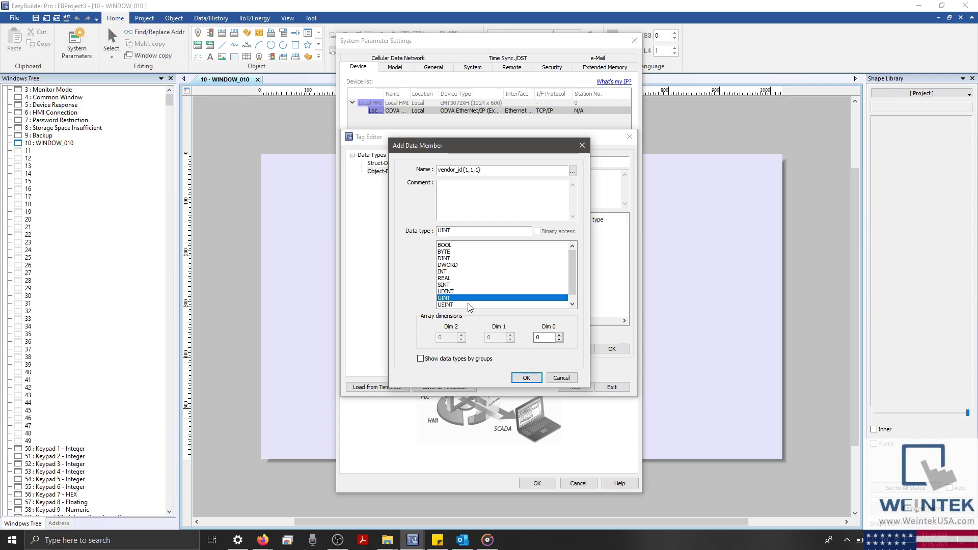
pyautogui.click(528, 378)
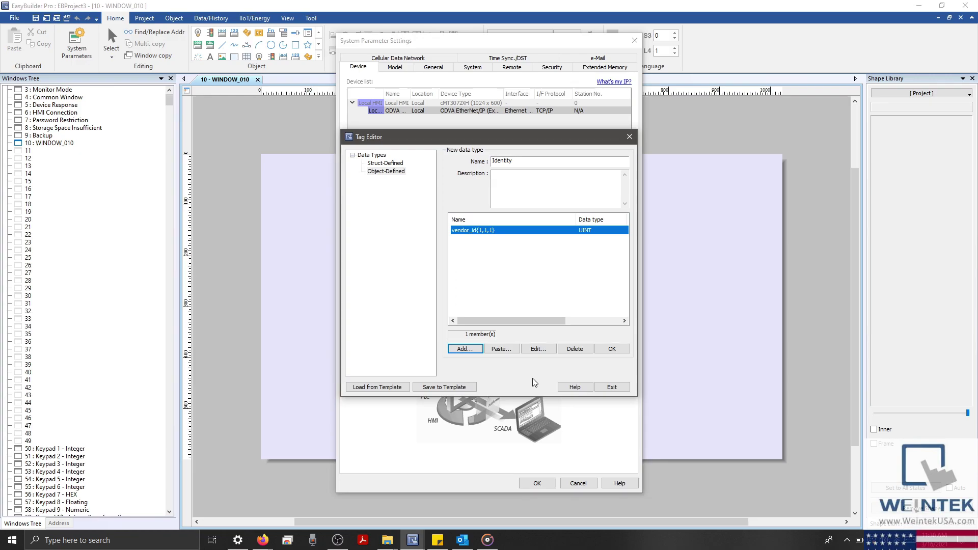
pyautogui.click(621, 349)
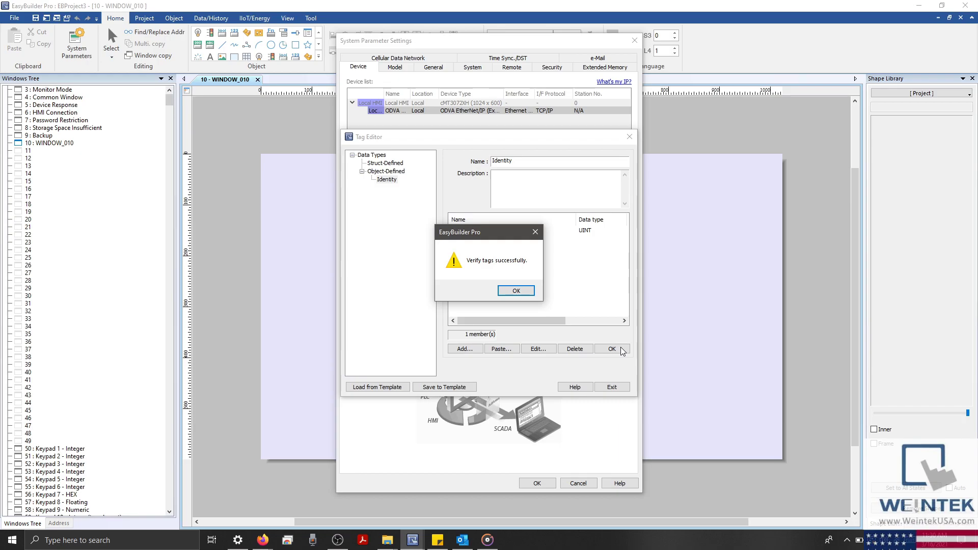
pyautogui.click(529, 293)
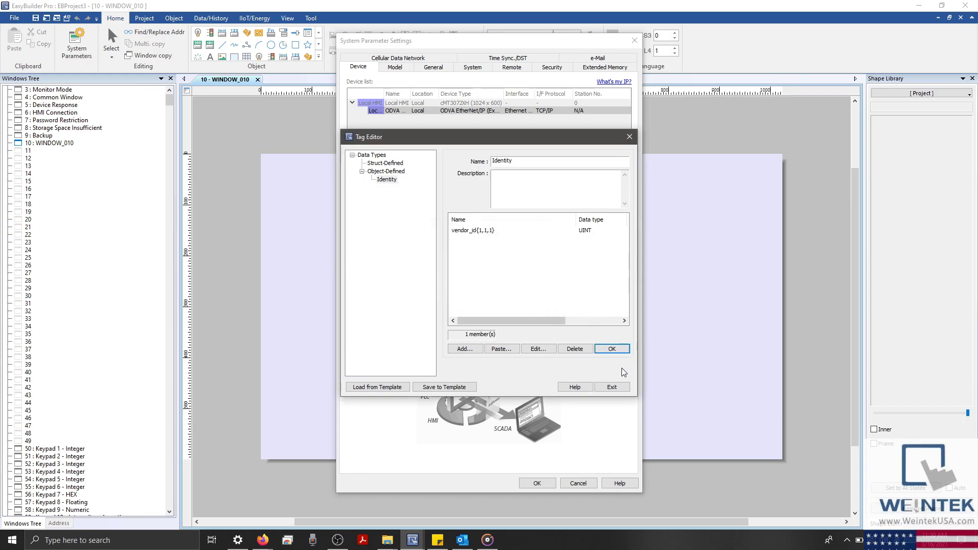
pyautogui.click(614, 387)
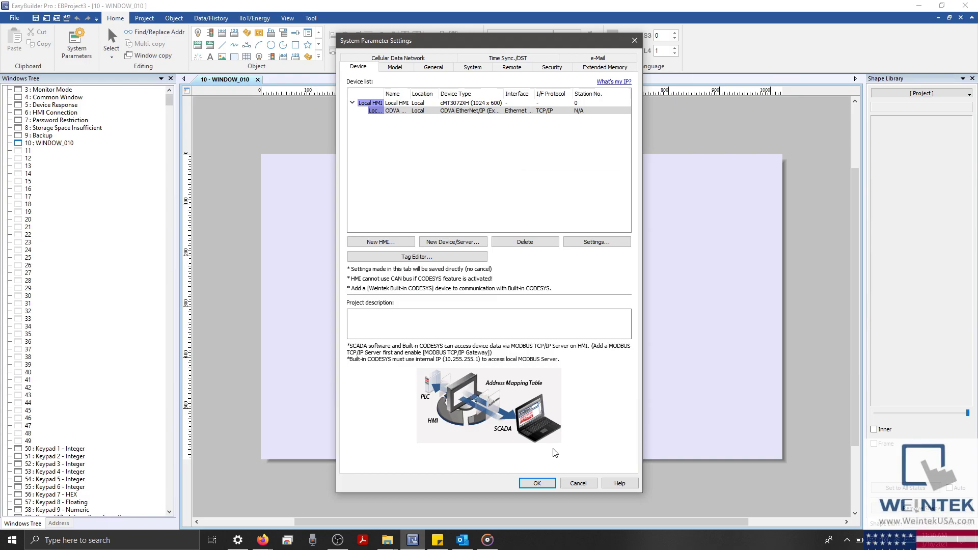
# - Accept System Parameter Settings and start a new Numeric object from the Object tab
pyautogui.click(541, 484)
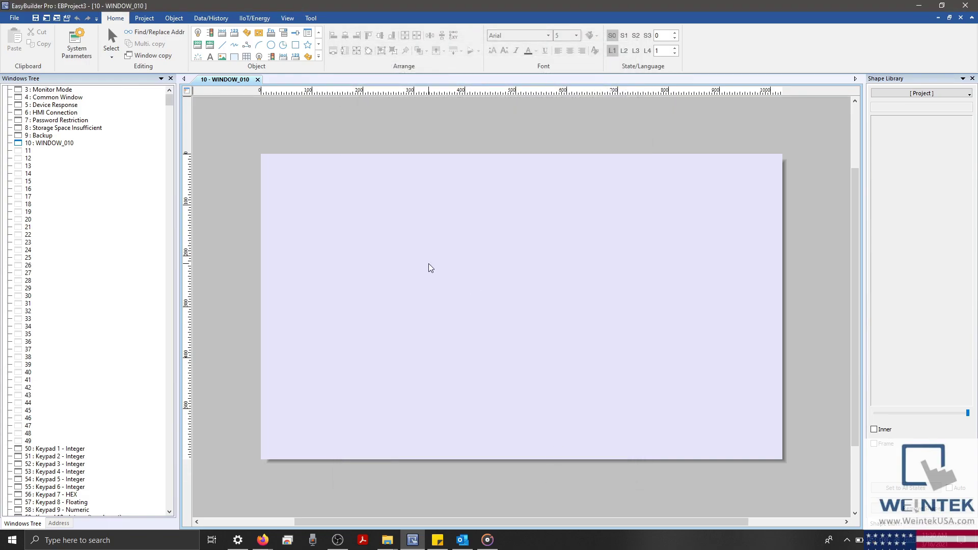
pyautogui.click(179, 19)
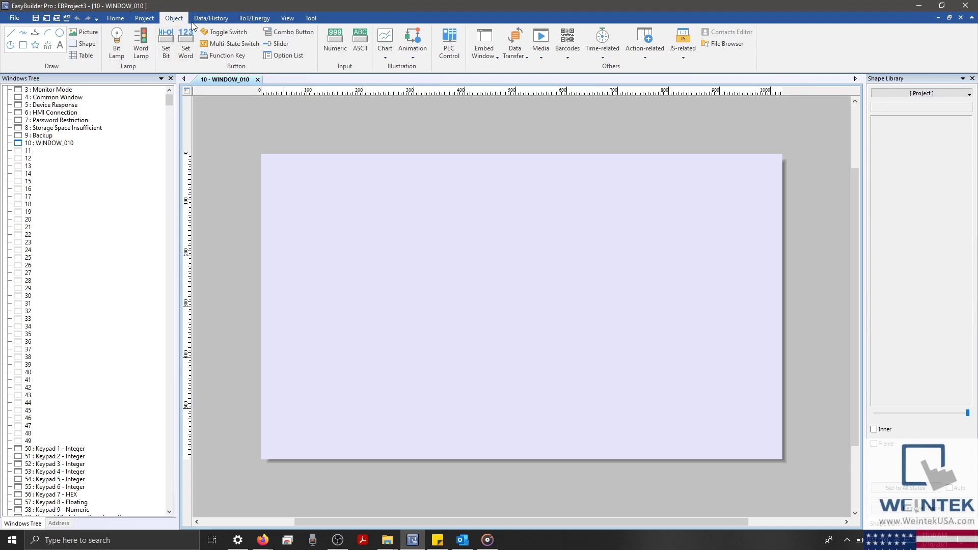
pyautogui.click(335, 45)
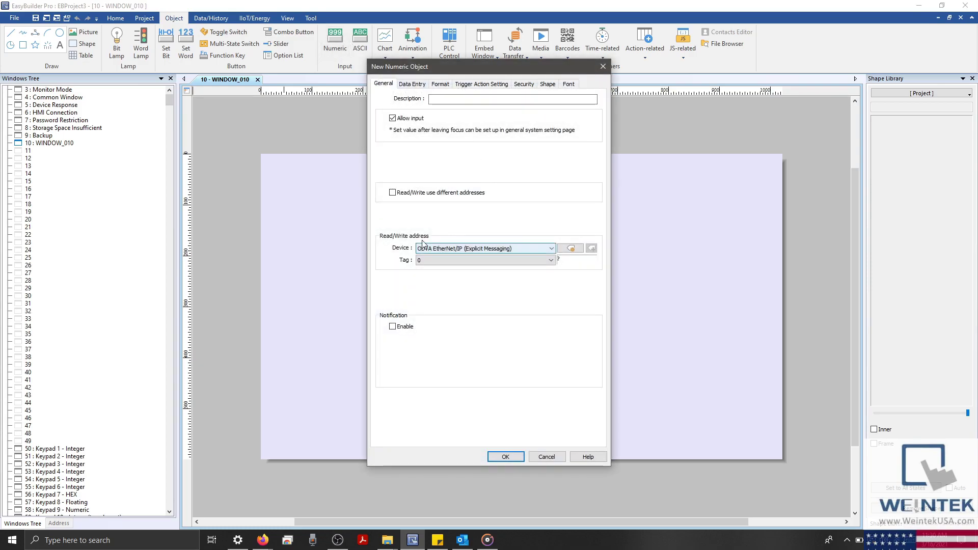
# - Bind the Numeric object to the ODVA tag vendor_id{1,1,1} and confirm it
pyautogui.click(500, 262)
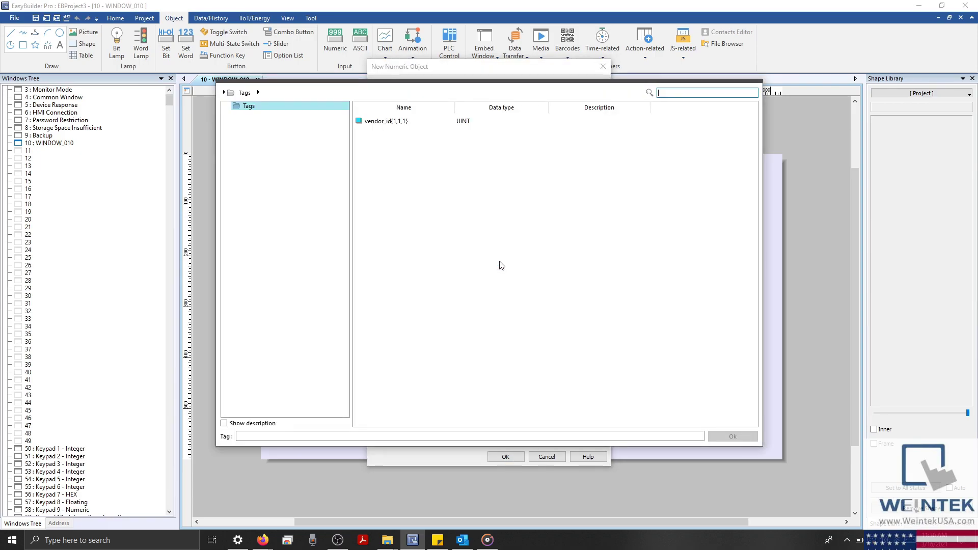
pyautogui.click(400, 124)
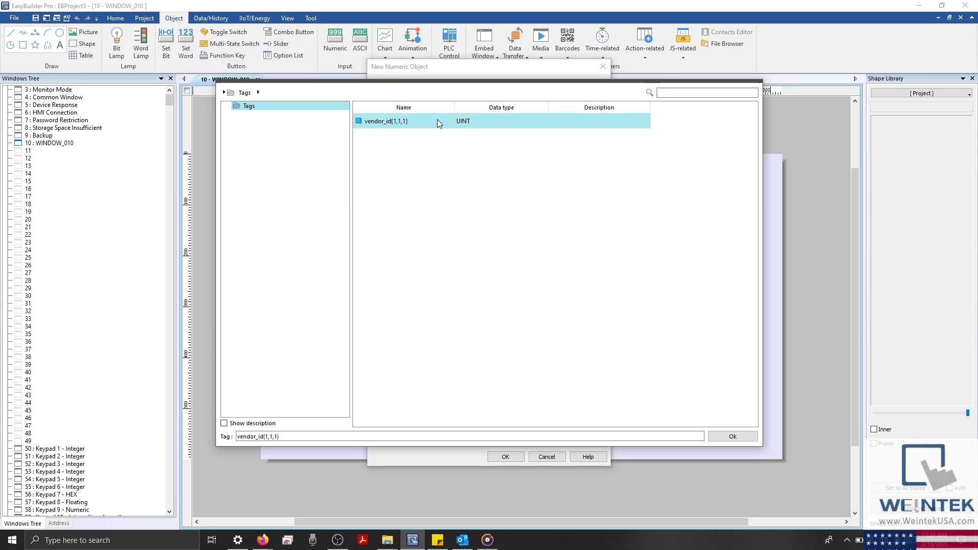
pyautogui.click(732, 436)
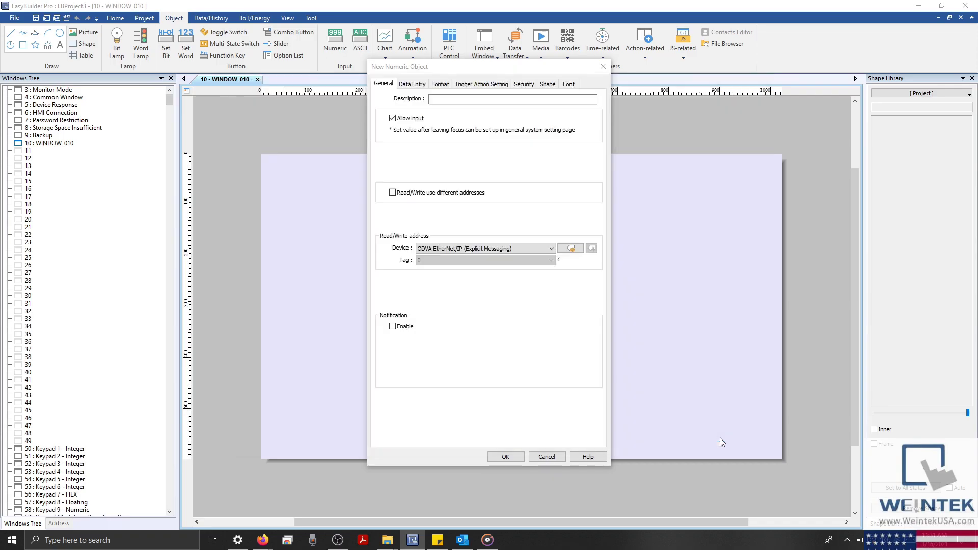
pyautogui.click(506, 457)
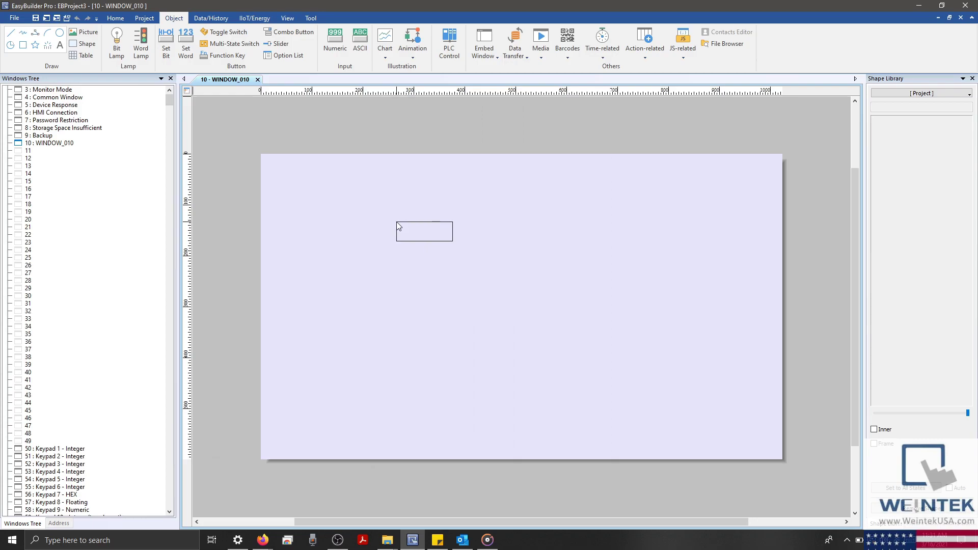
# - Drop the vendor_id{1,1,1} numeric object in the upper-left of WINDOW_010 and deselect it
pyautogui.click(398, 225)
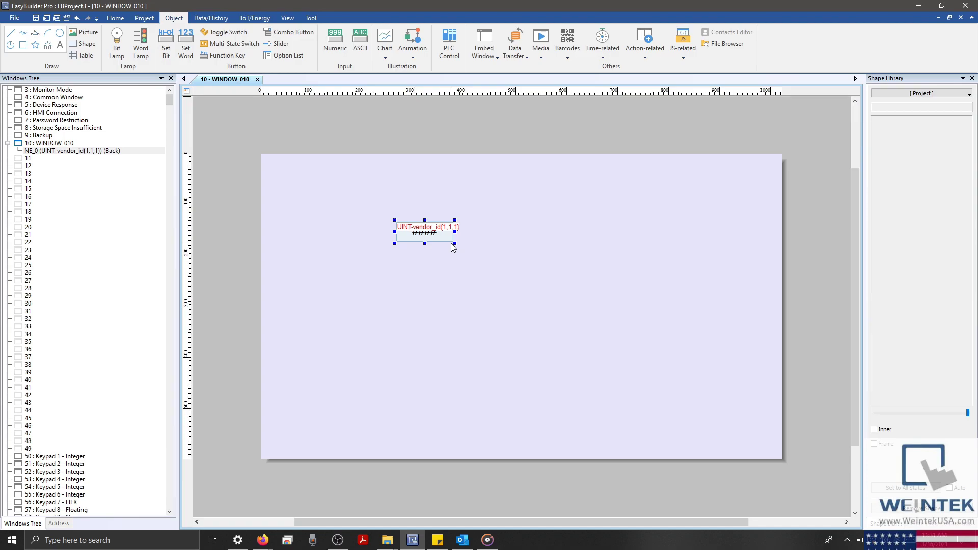
pyautogui.click(343, 210)
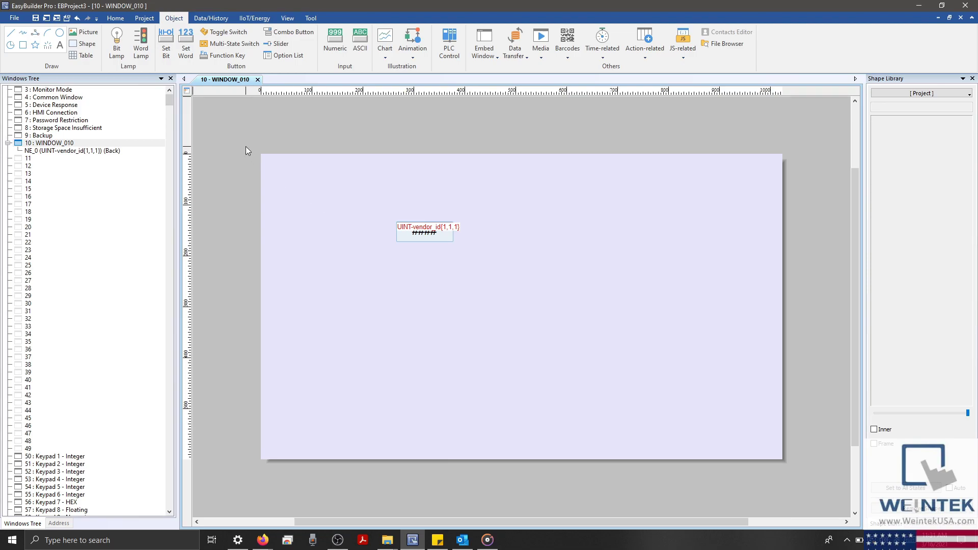
pyautogui.click(144, 19)
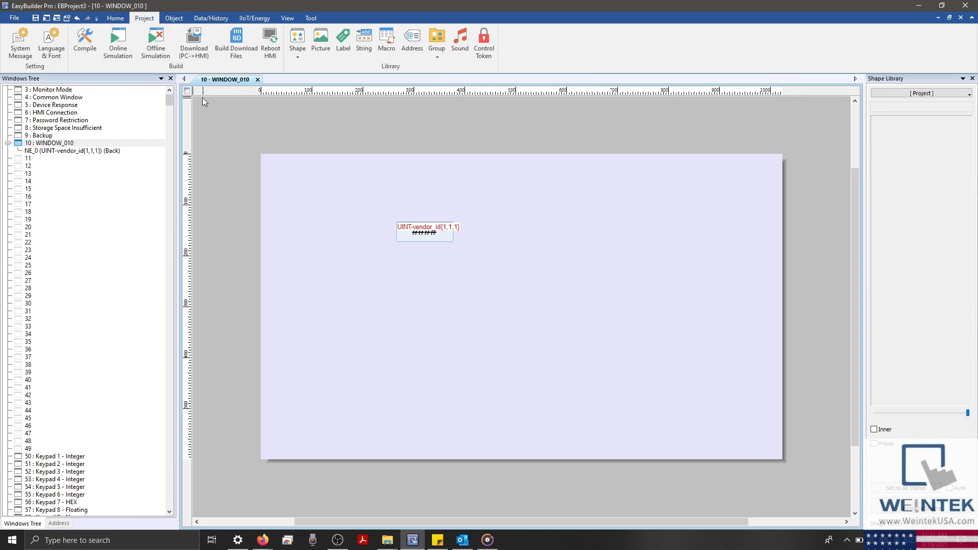
# - Start Online Simulation, saving the project as 'Demo' so the numeric object shows 1596
pyautogui.click(117, 59)
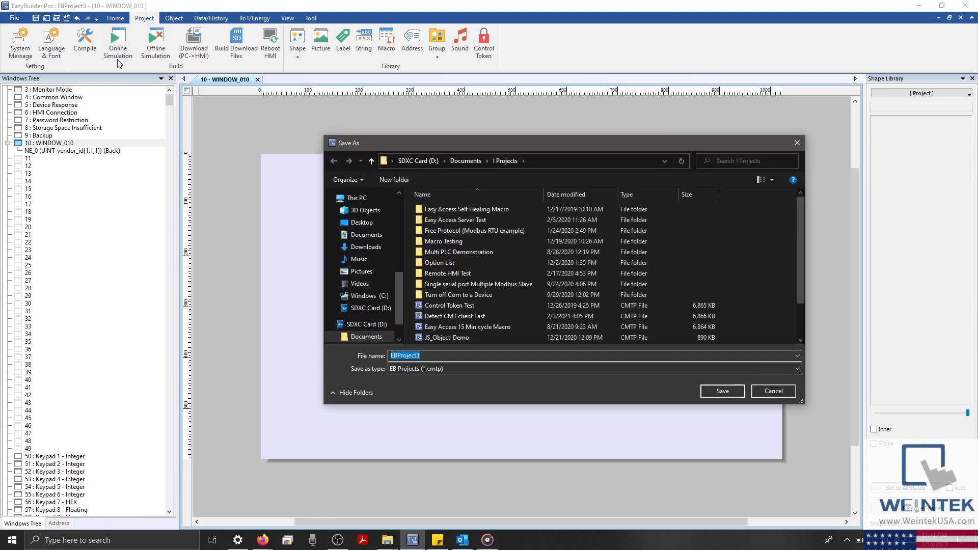
pyautogui.write('Demo')
pyautogui.press('Return')
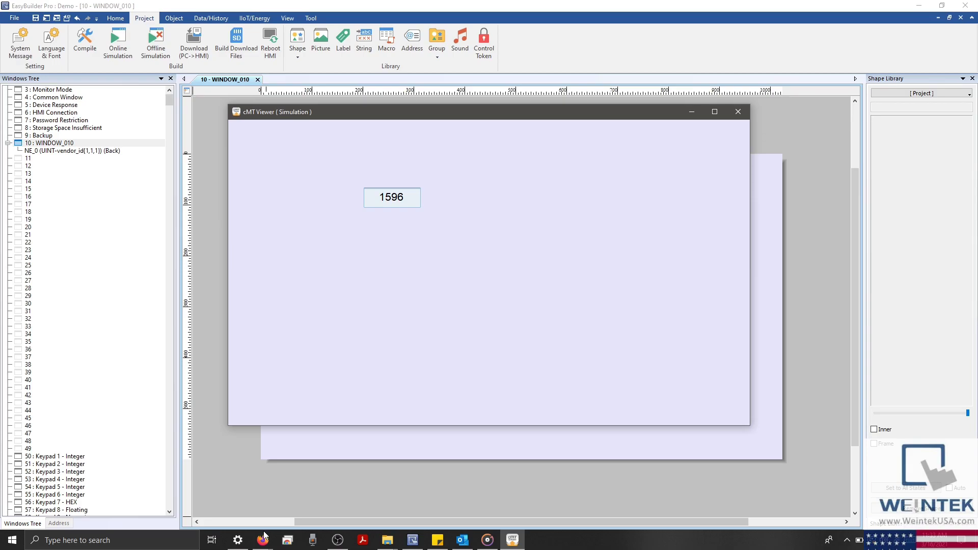
# - Bring Firefox forward and switch to the Weintek.com tab's software download list
pyautogui.moveTo(264, 536)
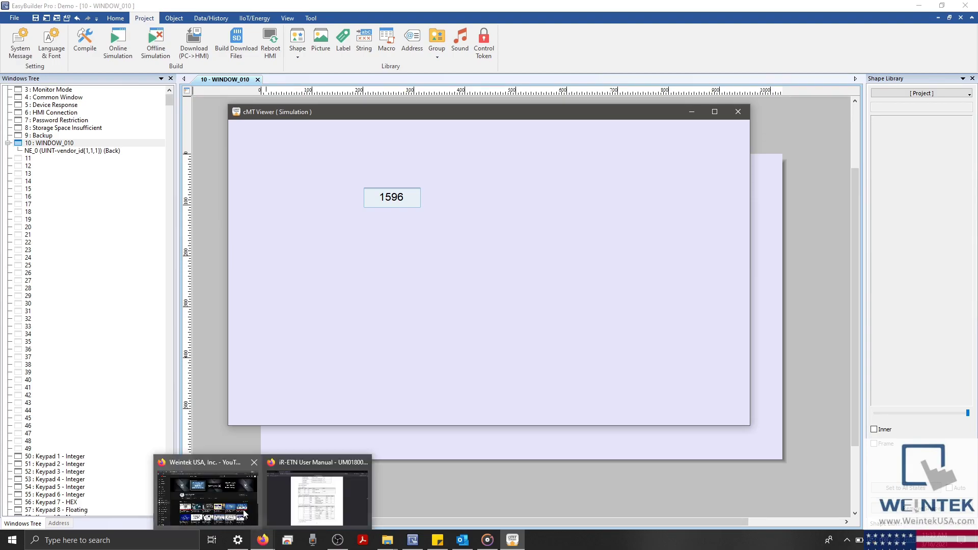
pyautogui.moveTo(233, 506)
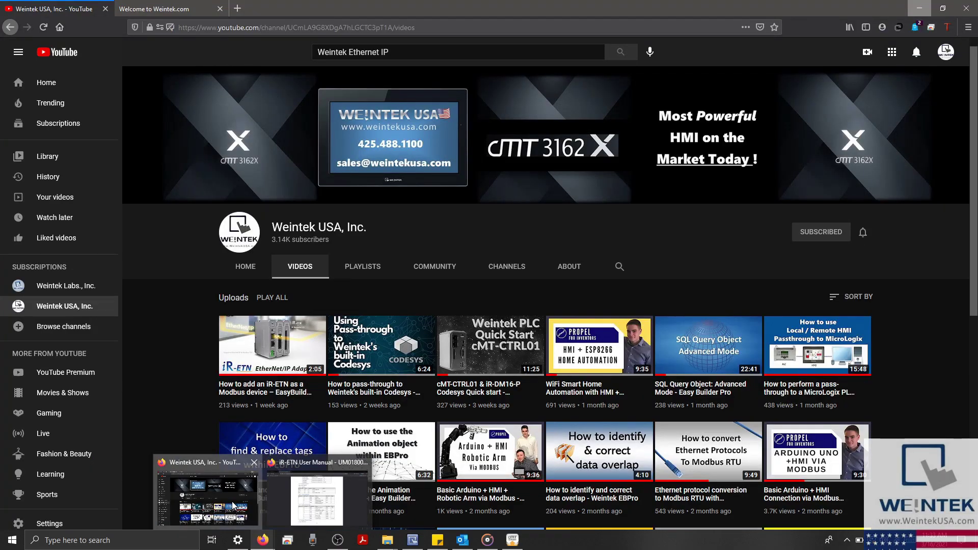
pyautogui.click(233, 506)
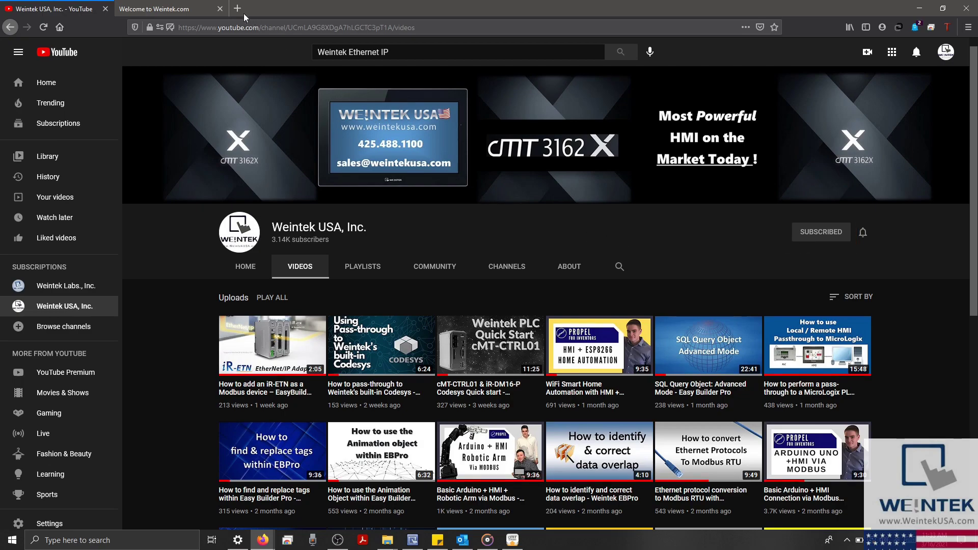
pyautogui.click(206, 10)
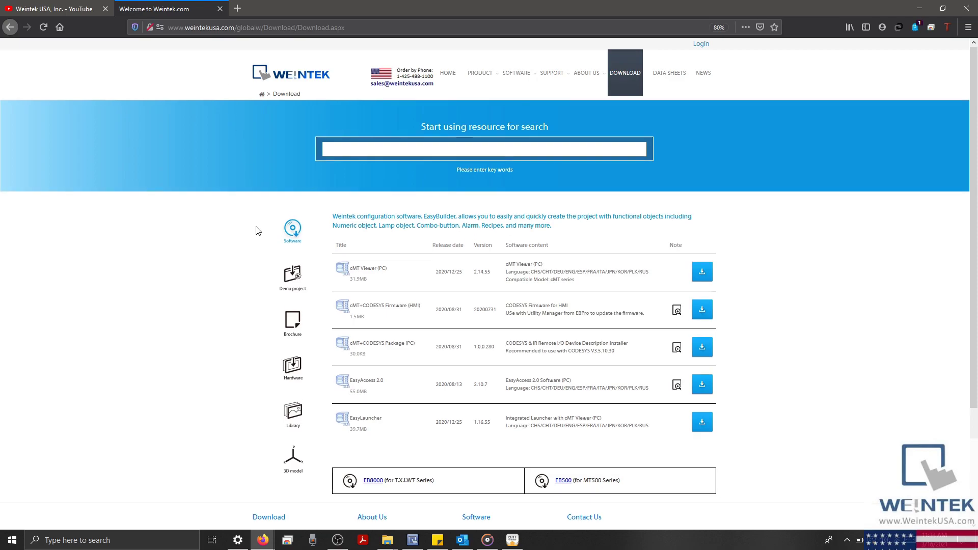
pyautogui.scroll(-1, 257, 230)
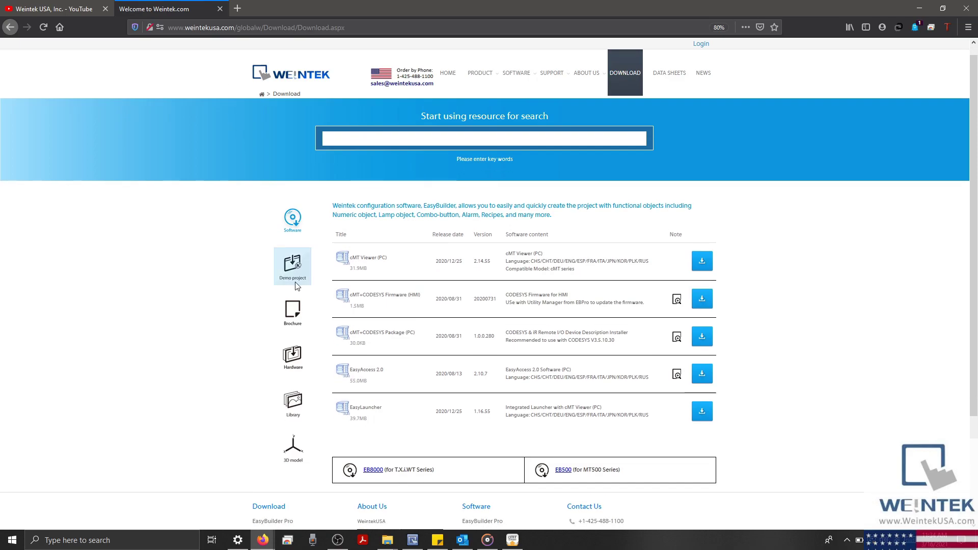